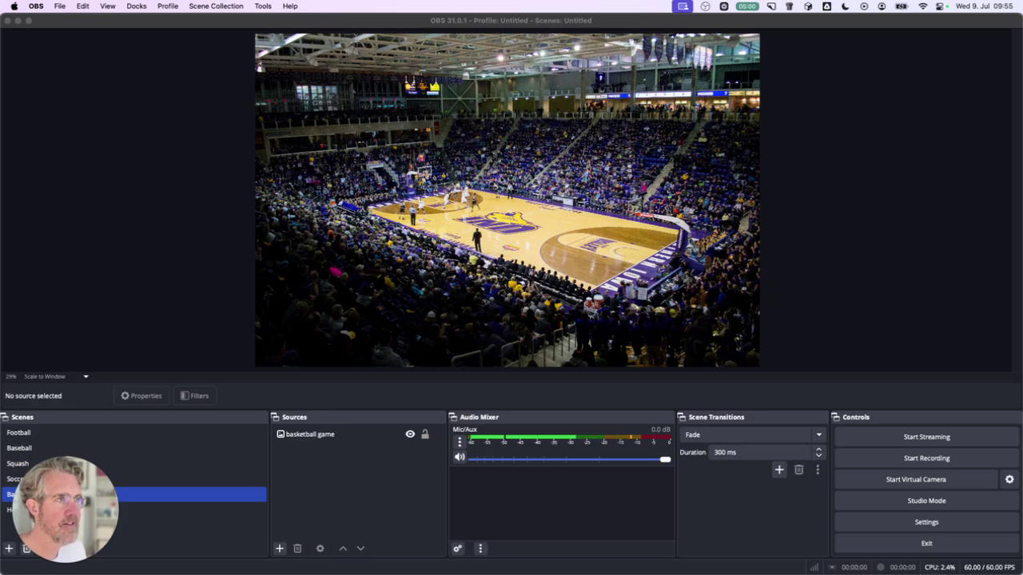
- Create a new basketball scoreboard in KeepTheScore using the 'Scorebug: narrow and wide' layout
key(ctrl+Left)
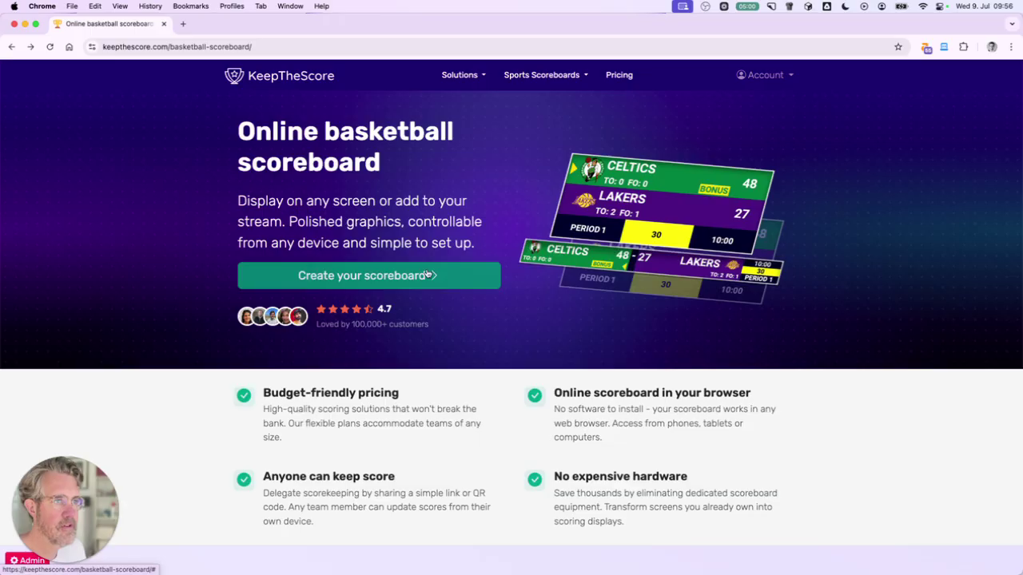
click(428, 274)
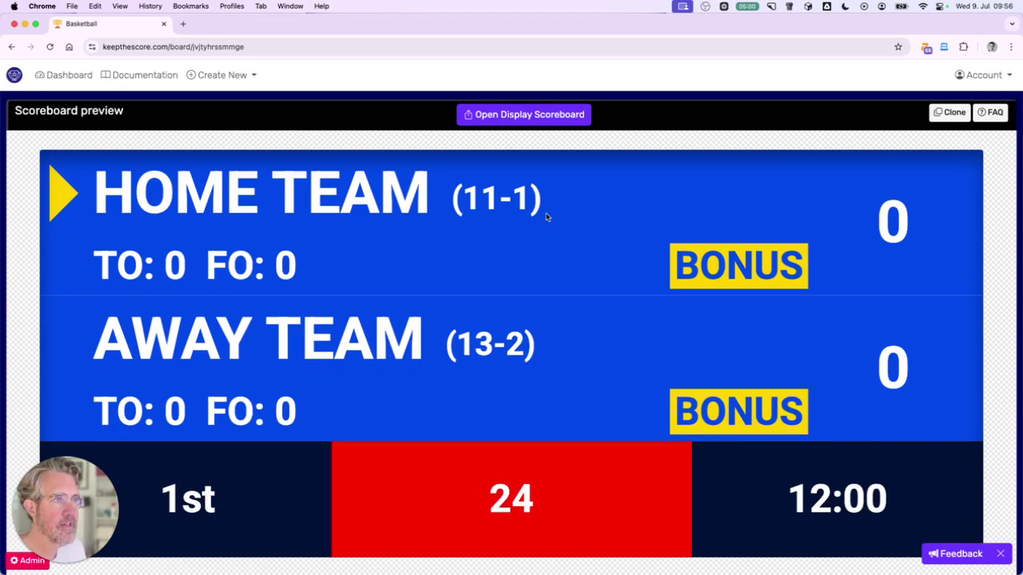
scroll(547, 217, down, 5)
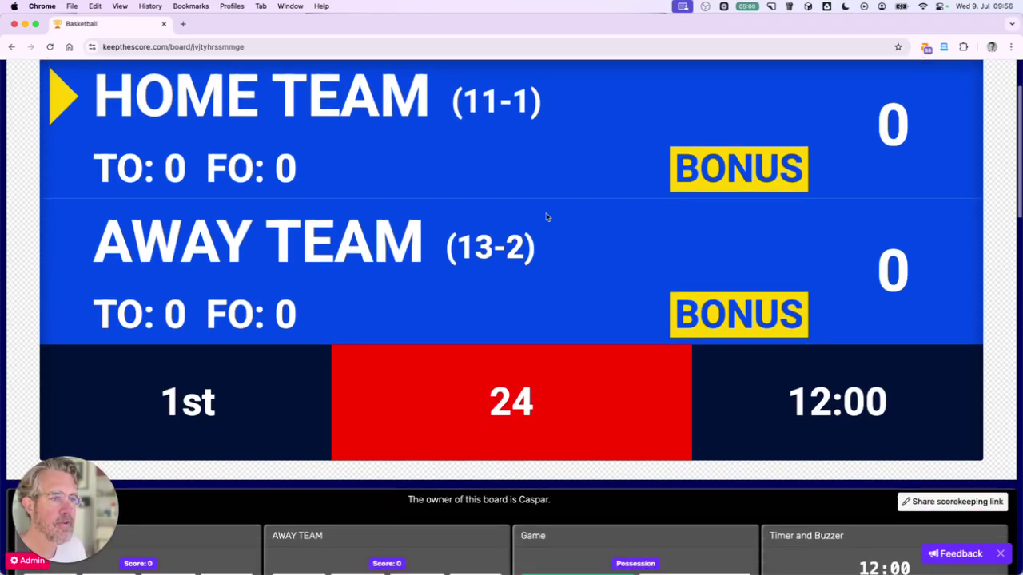
scroll(547, 216, down, 10)
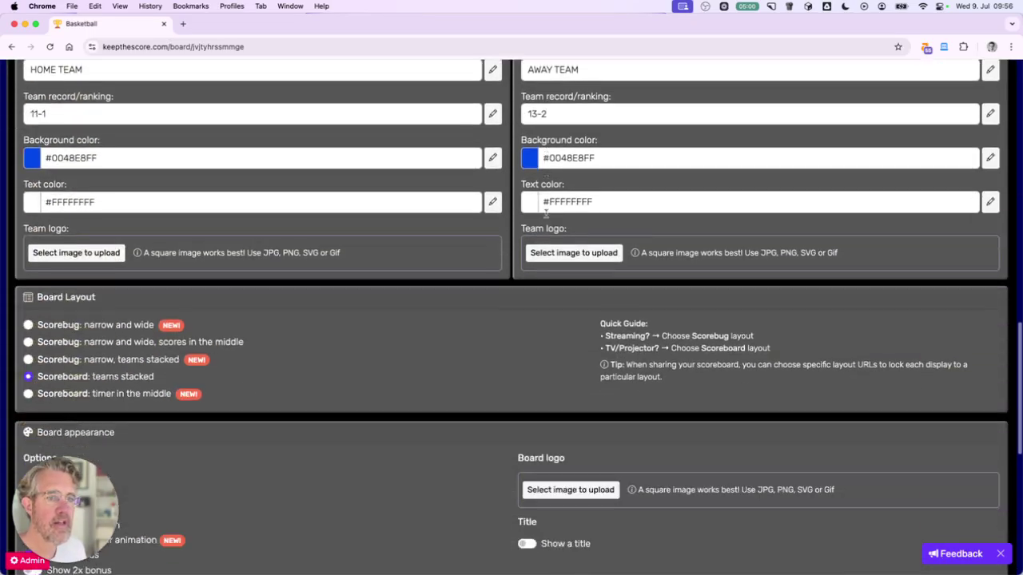
scroll(547, 216, up, 1)
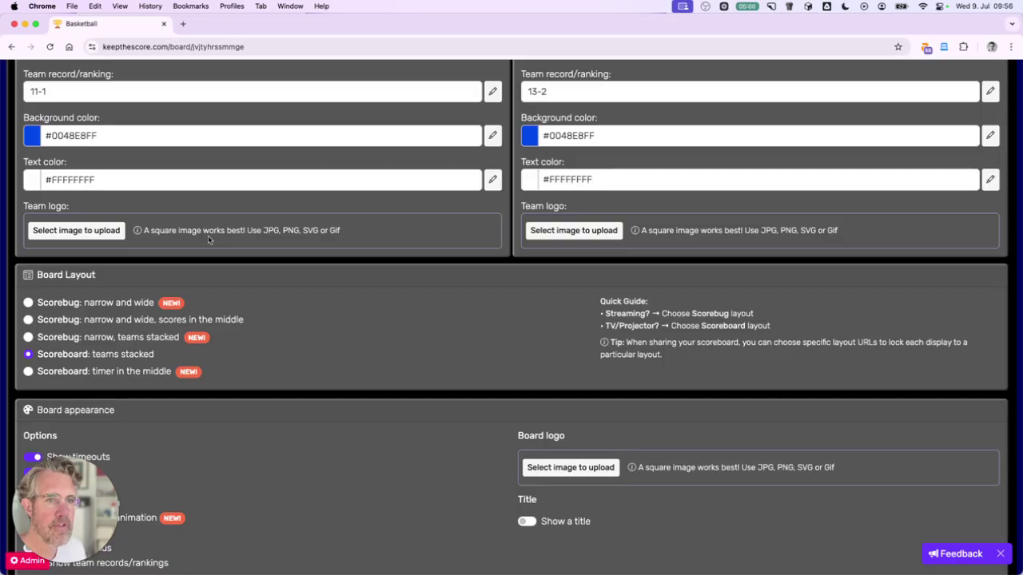
click(28, 303)
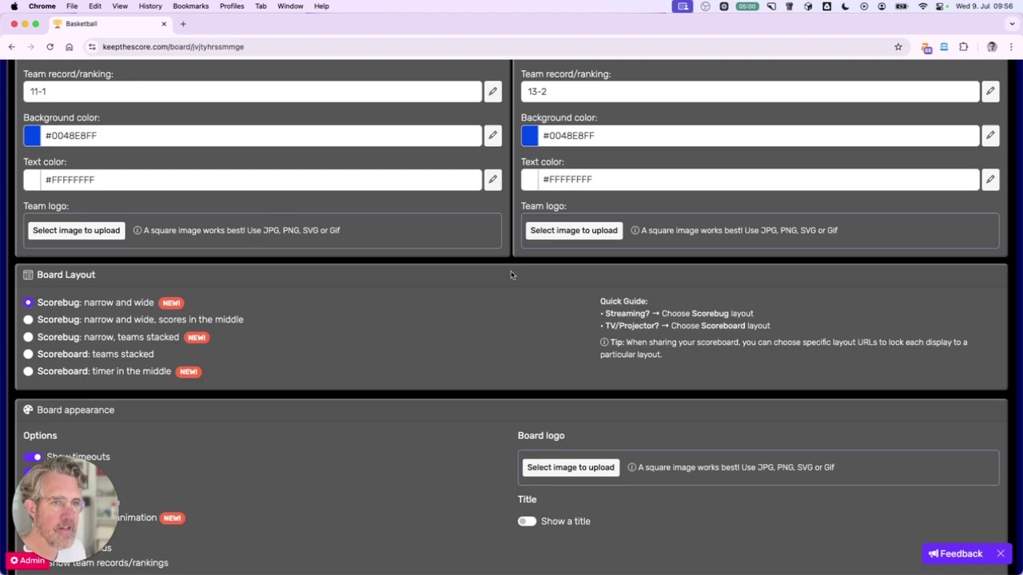
scroll(515, 260, up, 5)
scroll(515, 261, up, 5)
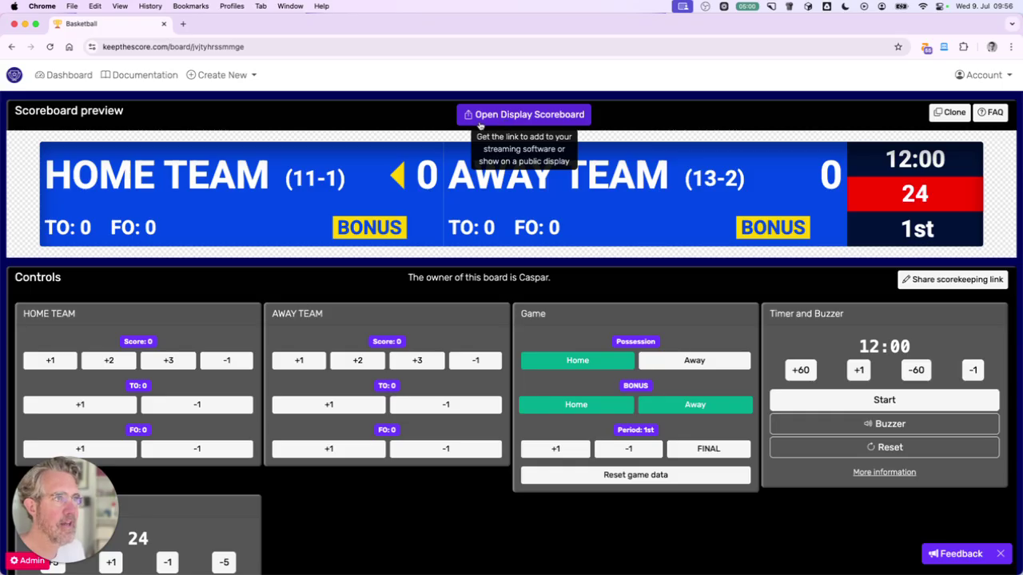
- Copy the display scoreboard URL and go back to OBS Studio
click(525, 116)
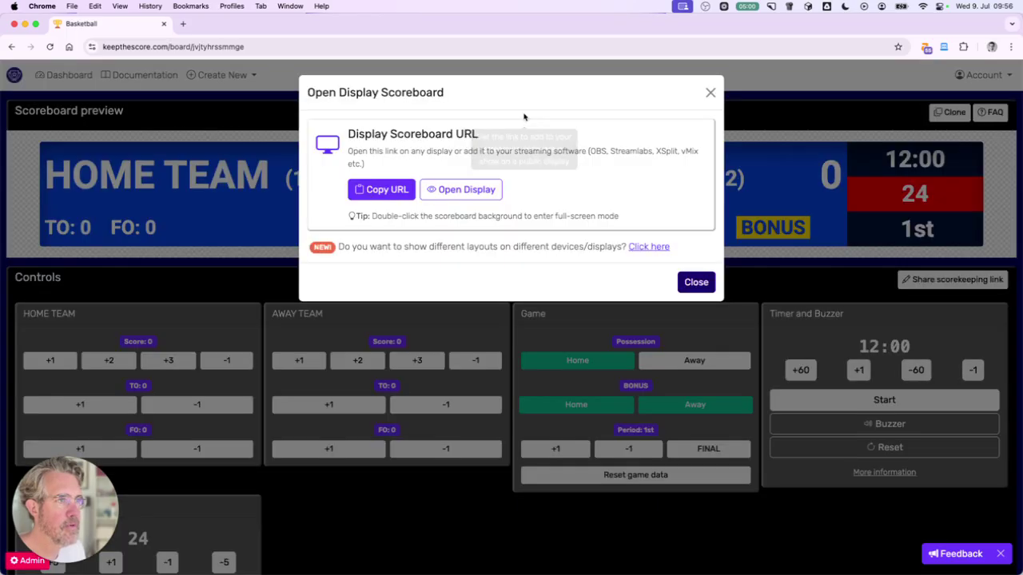
click(369, 192)
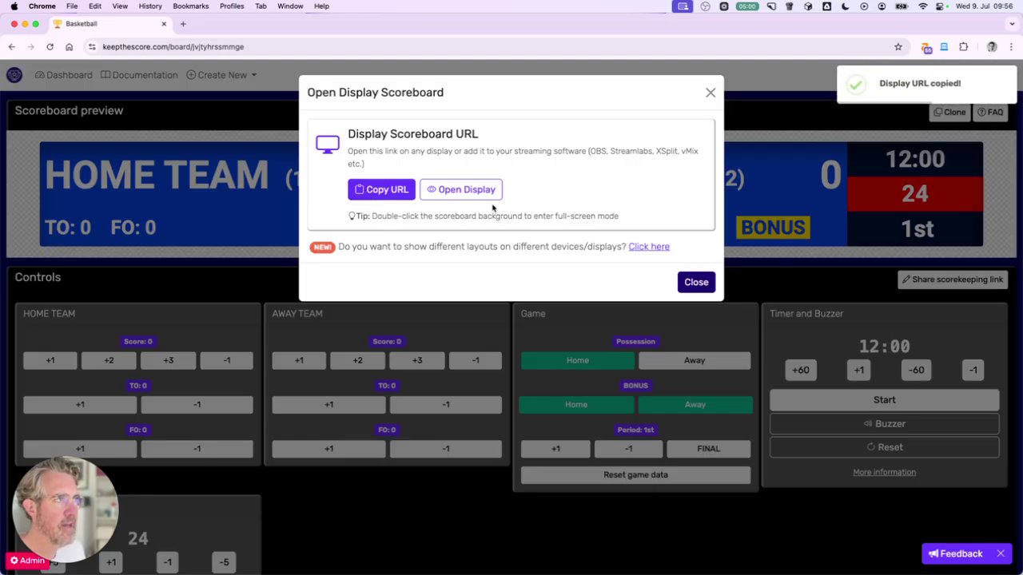
key(ctrl+Right)
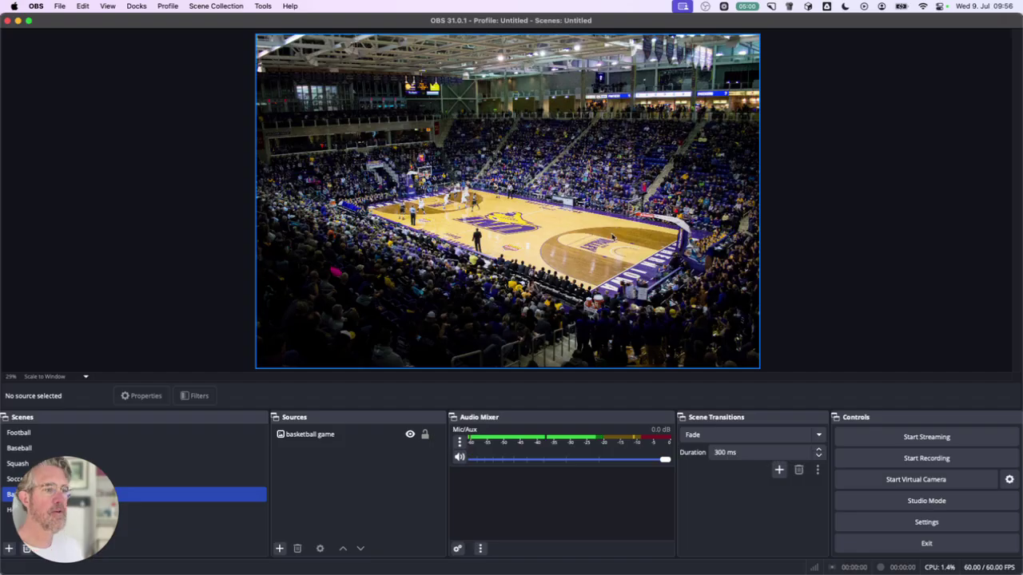
- Create a new Browser source in the basketball scene
click(360, 434)
click(336, 451)
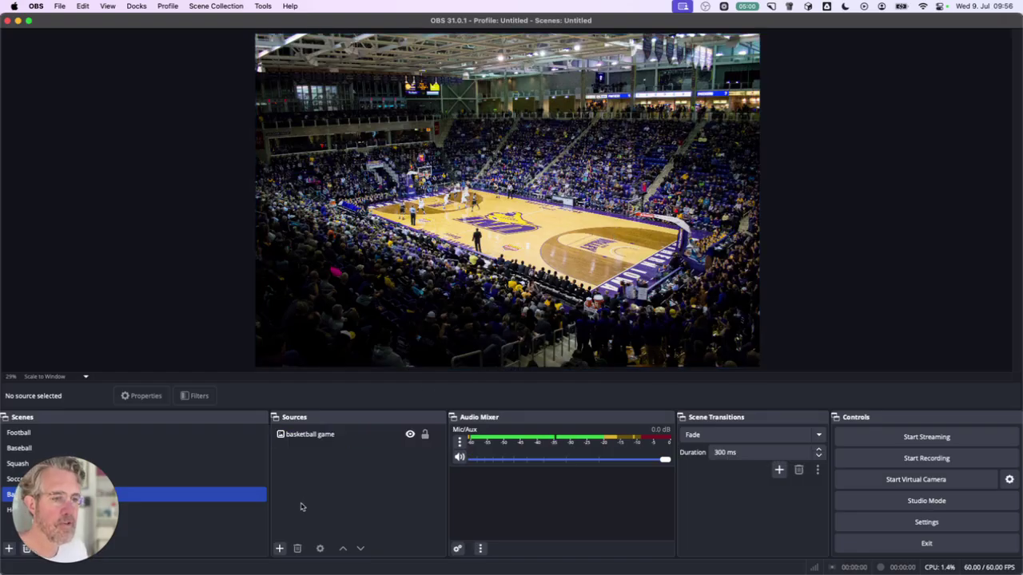
click(281, 548)
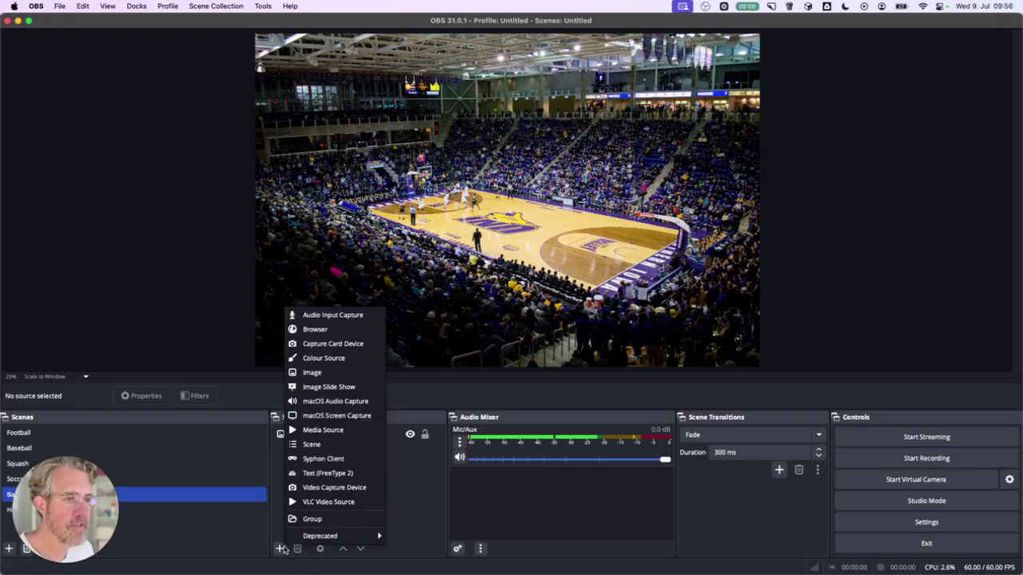
click(334, 331)
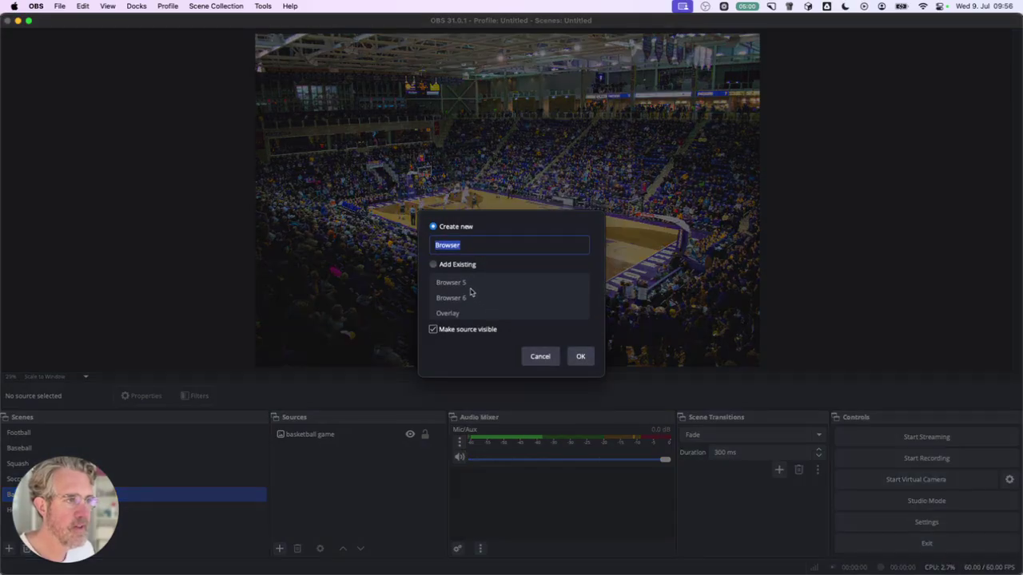
click(580, 358)
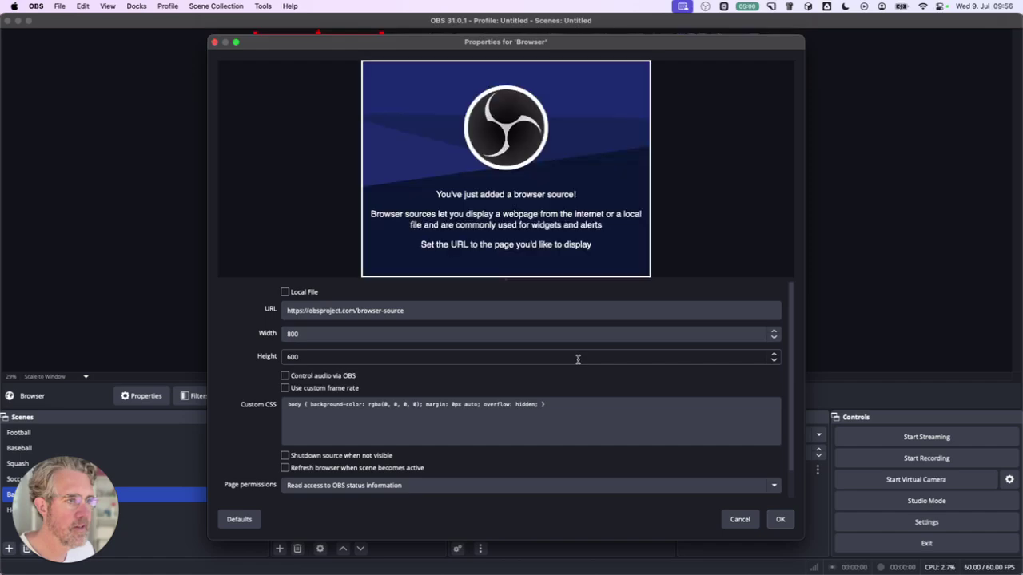
- Point the Browser source at the copied scoreboard URL with width 1800
drag(423, 311, 276, 313)
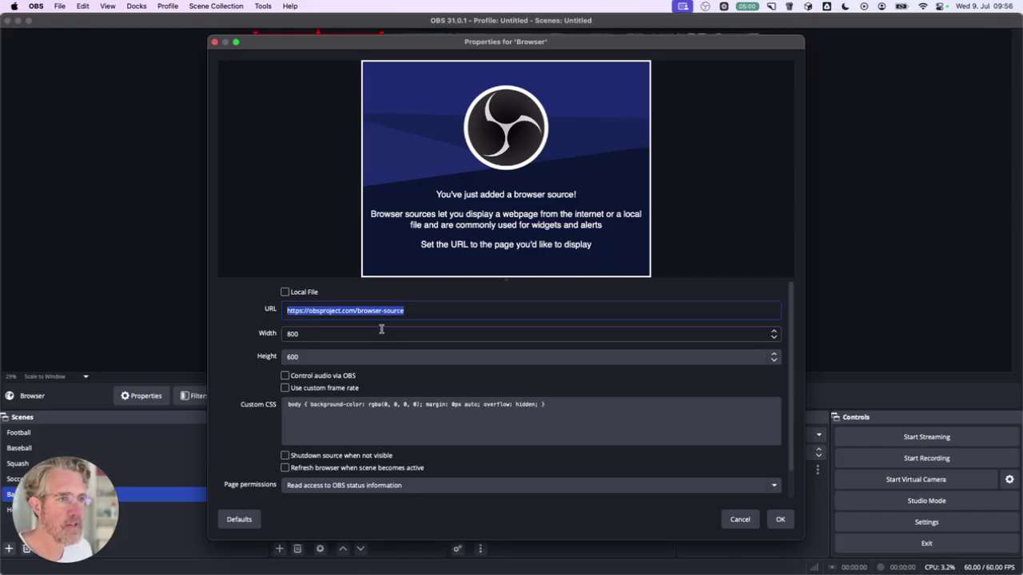
key(super+v)
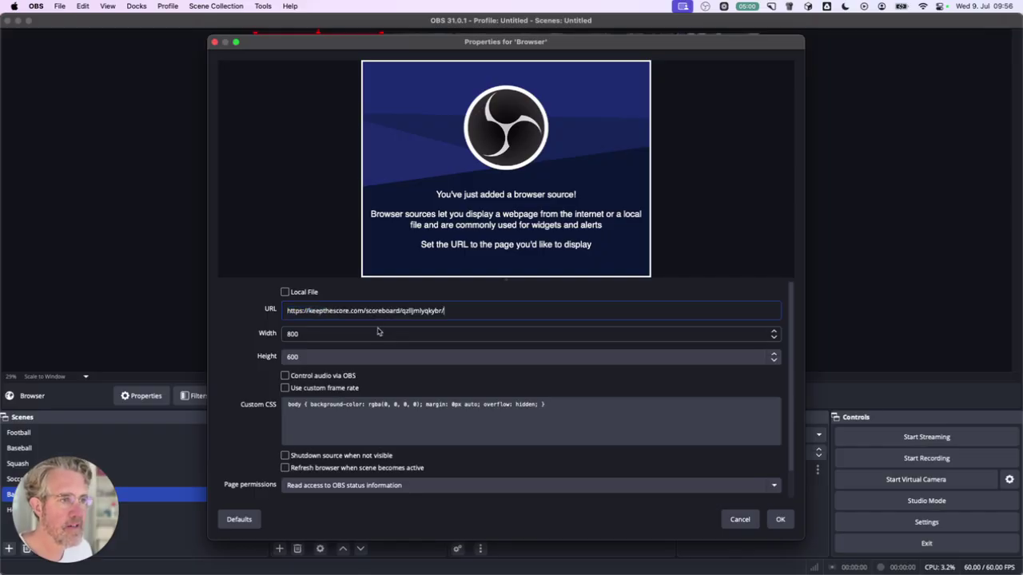
click(287, 336)
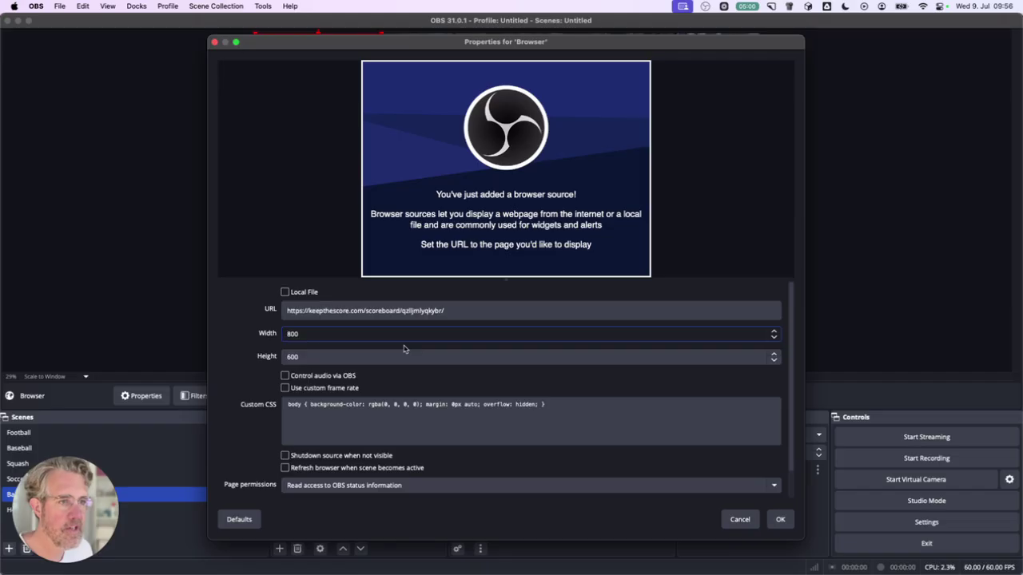
text(1)
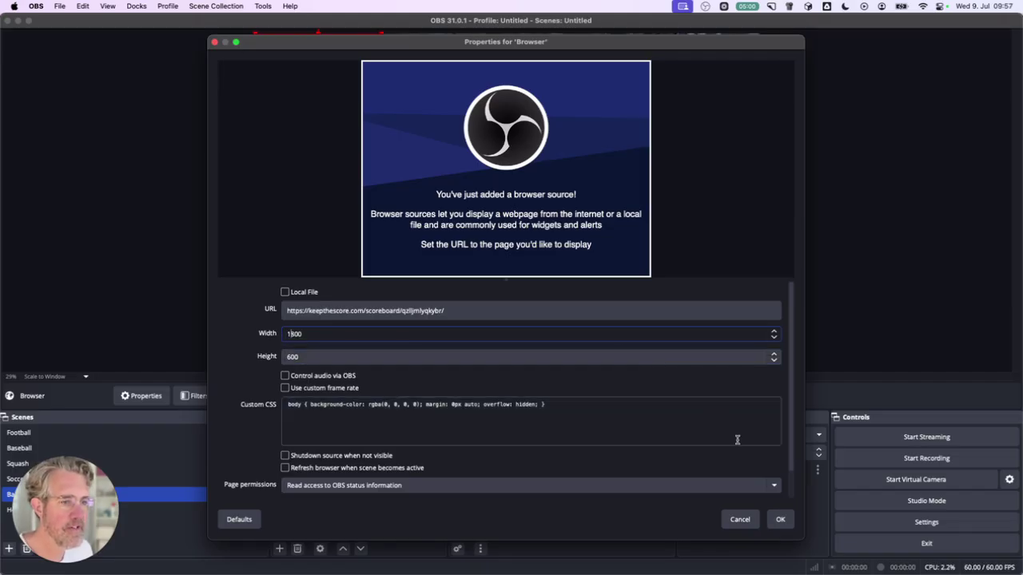
click(787, 520)
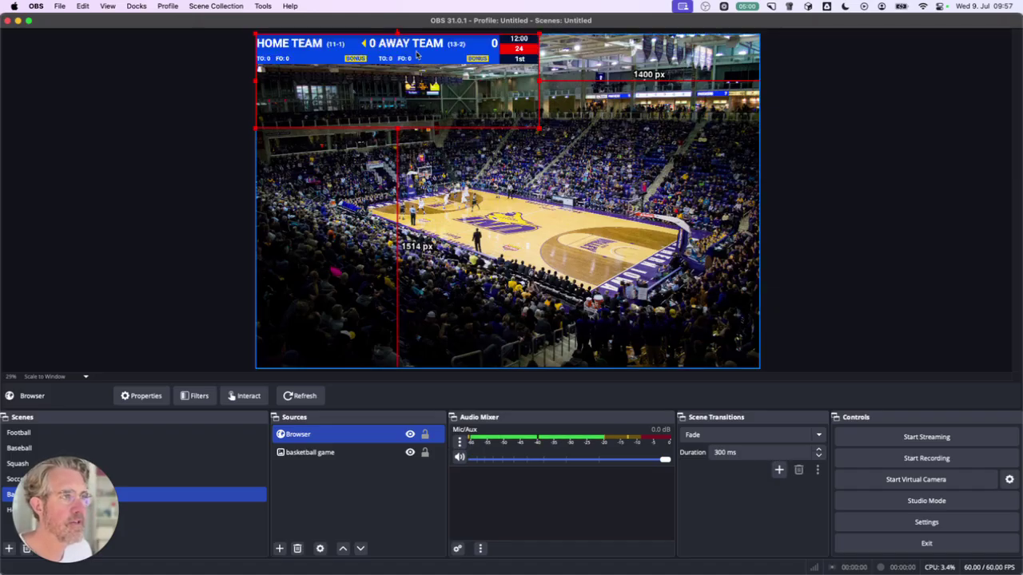
- Move the scorebug overlay down, enlarge it, and centre it along the bottom of the arena scene
drag(419, 56, 525, 303)
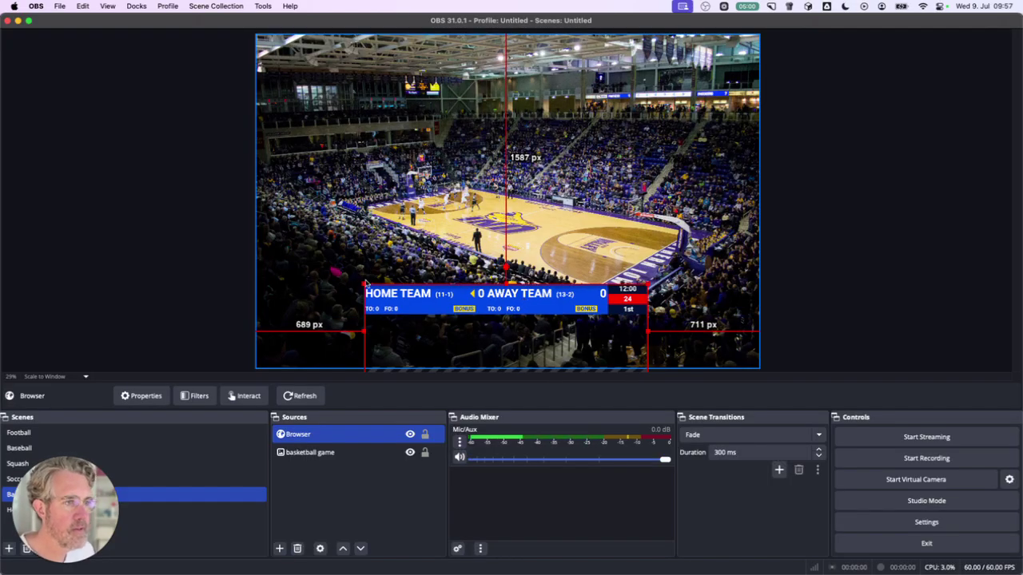
drag(362, 284, 291, 260)
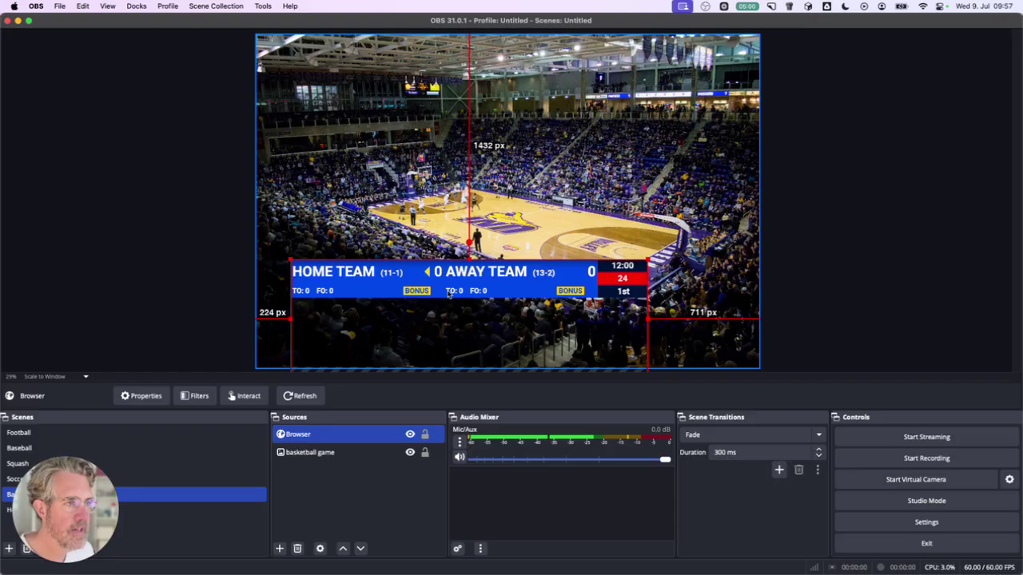
drag(456, 291, 497, 337)
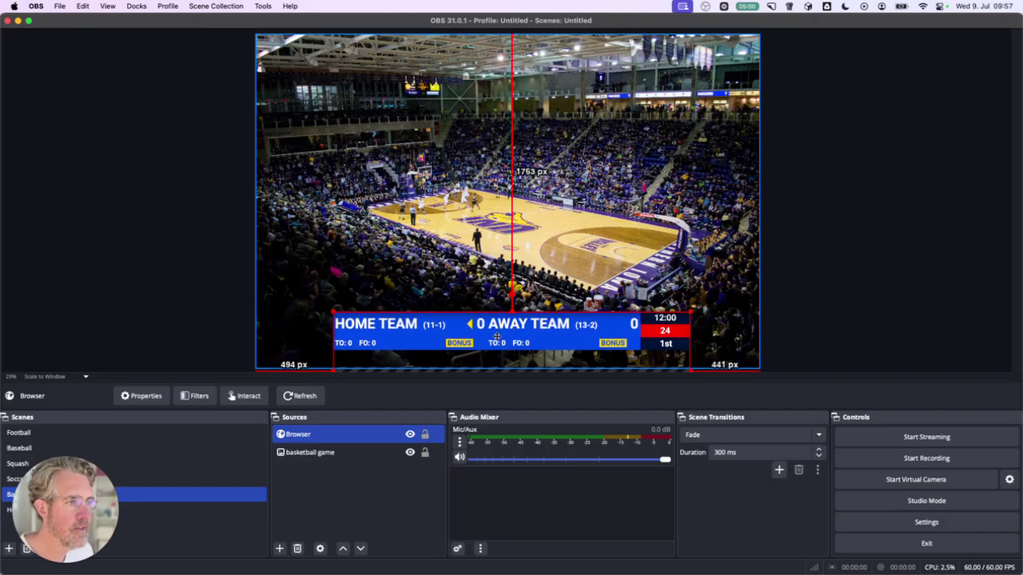
click(660, 224)
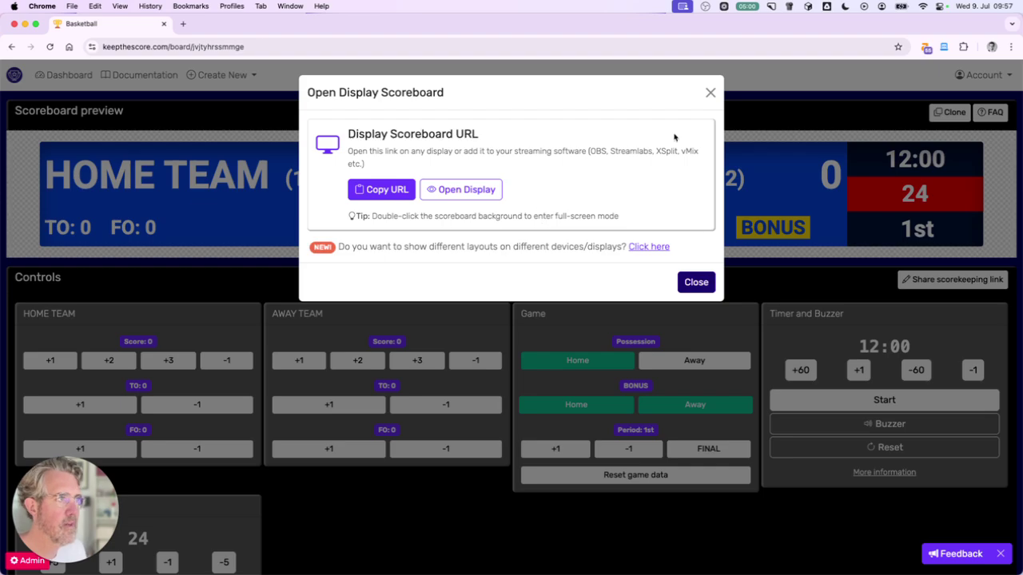
- Rename the home team to Celtics
click(710, 95)
scroll(623, 283, down, 3)
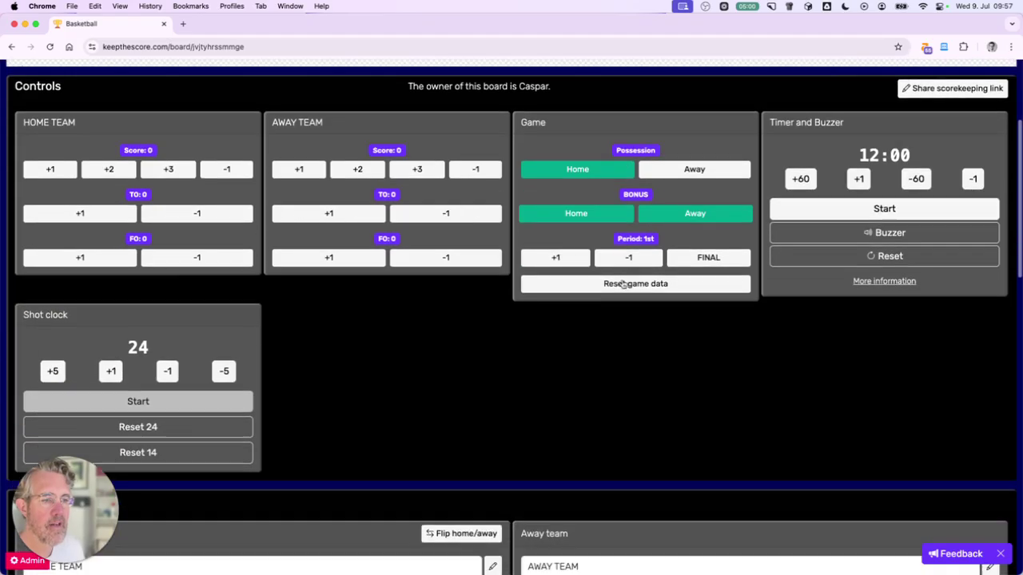
scroll(623, 283, down, 5)
click(149, 246)
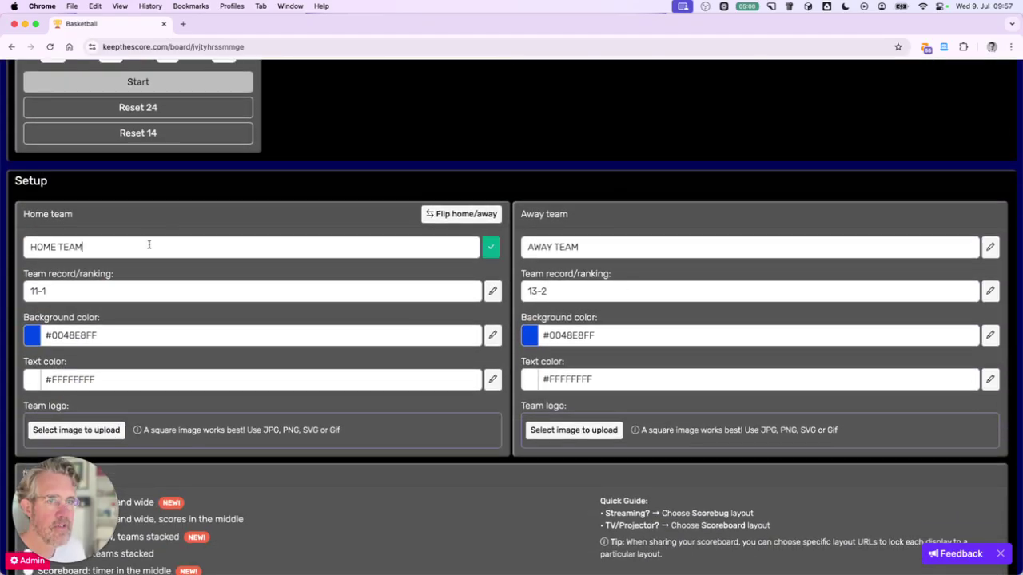
click(148, 246)
key(BackSpace)
key(BackSpace)
key(BackSpace)
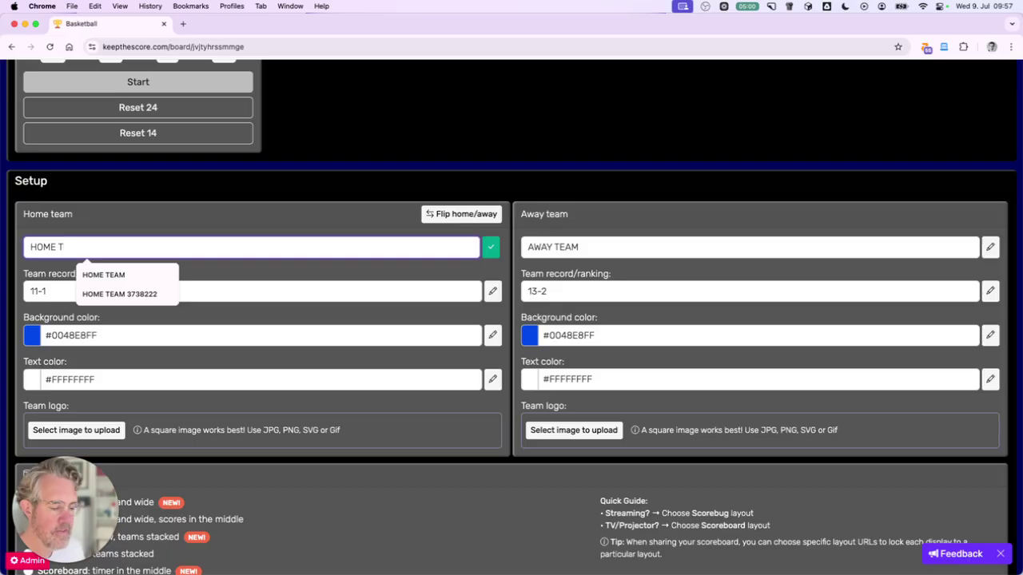
key(BackSpace)
key(BackSpace)
key(BackSpace)
key(BackSpace)
text(C)
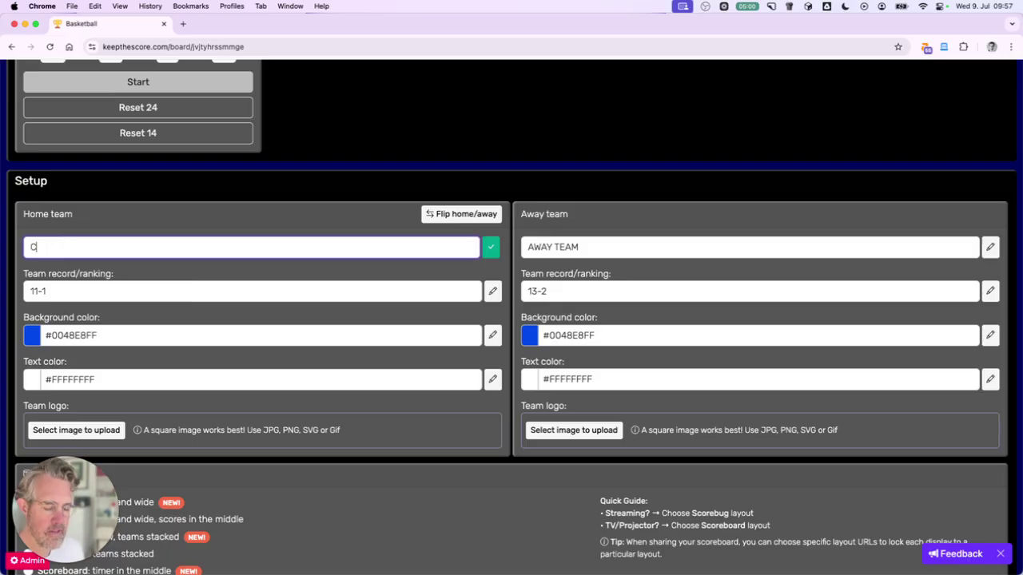
text(elti)
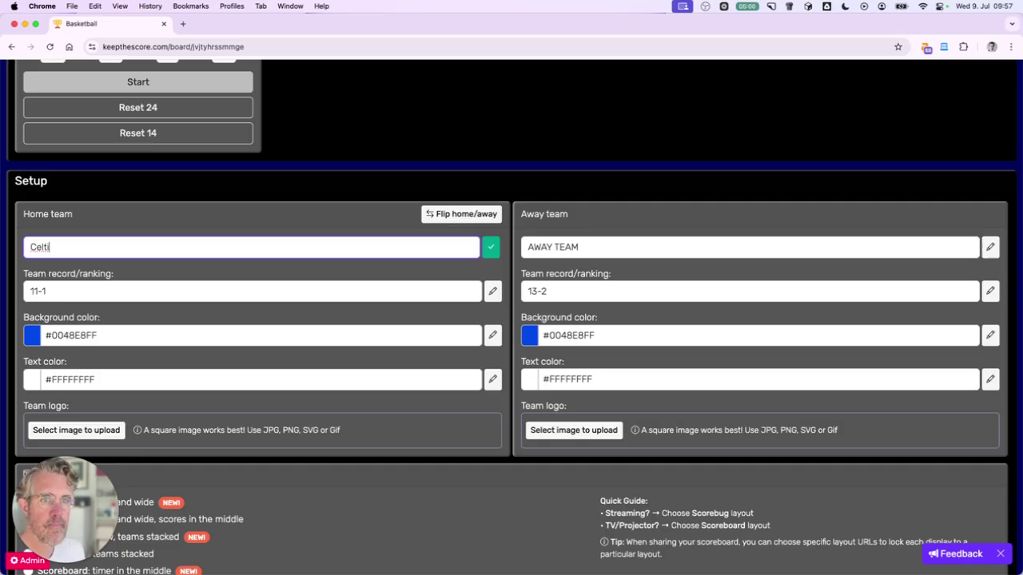
text(cs)
- Set the home team background colour to green #00B200FF
click(33, 335)
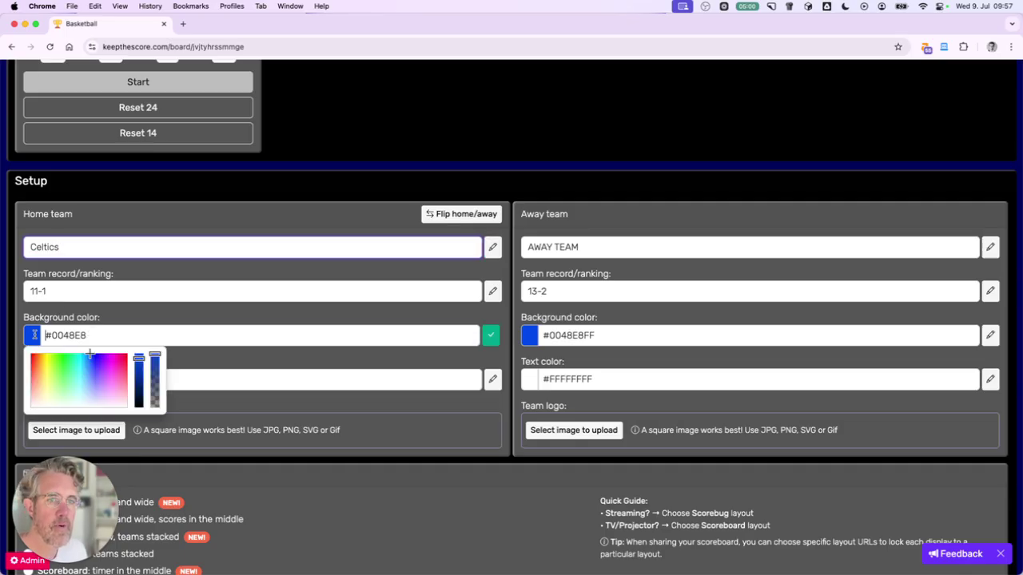
drag(68, 359, 63, 353)
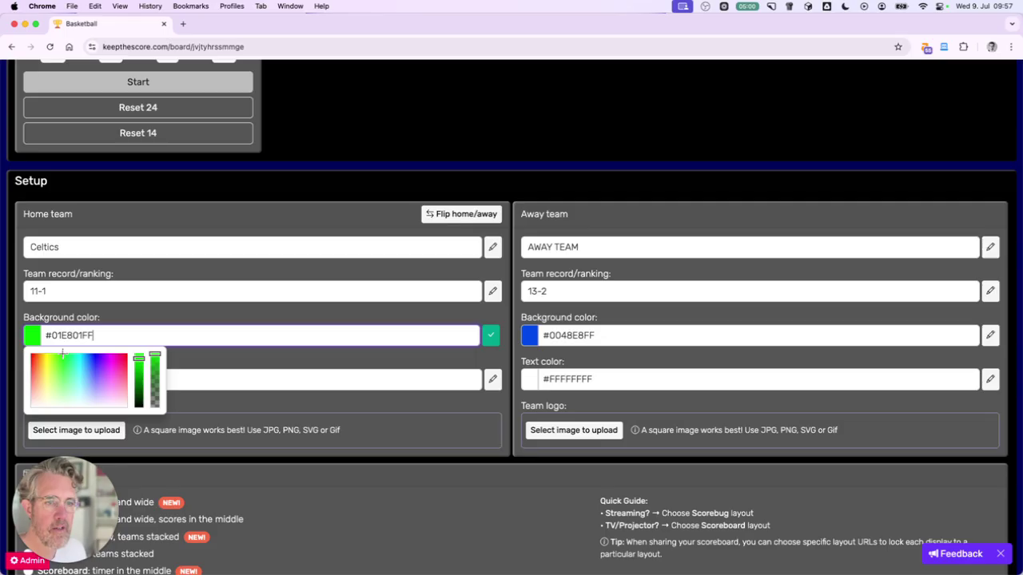
drag(139, 361, 139, 372)
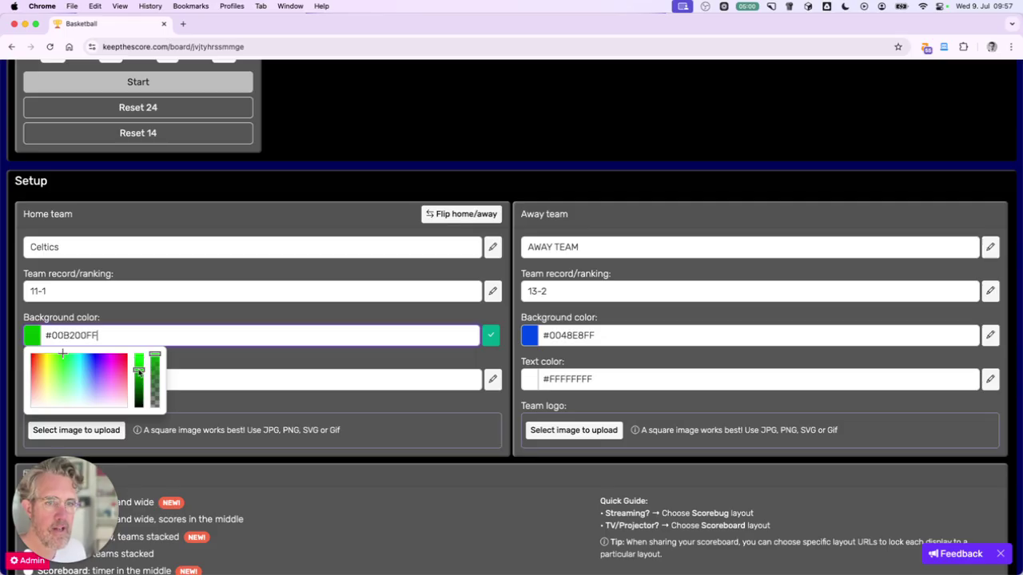
click(492, 338)
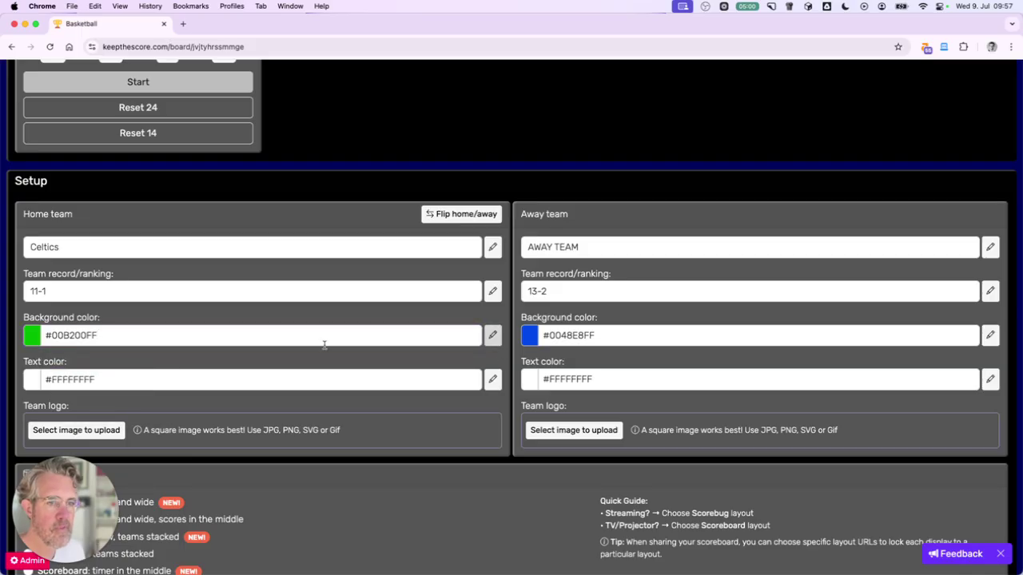
- Upload boston-celtics.png from the logos folder as the home team logo
click(76, 430)
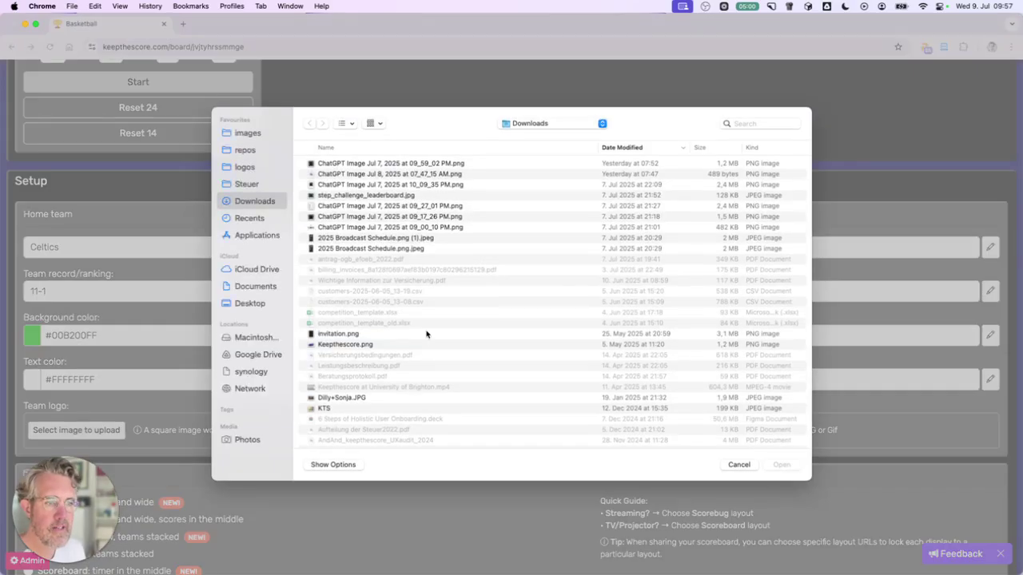
click(245, 166)
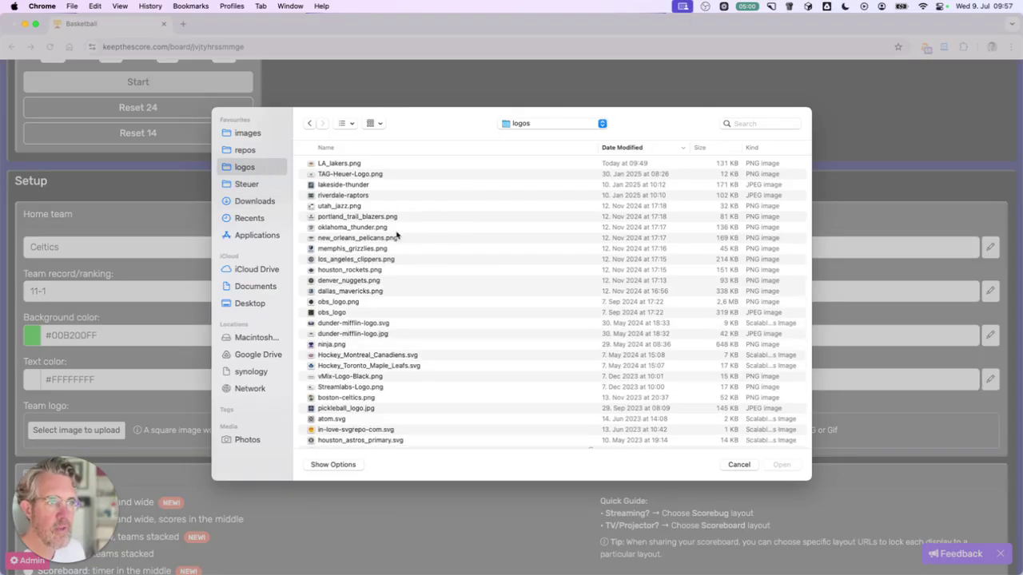
click(390, 147)
click(364, 205)
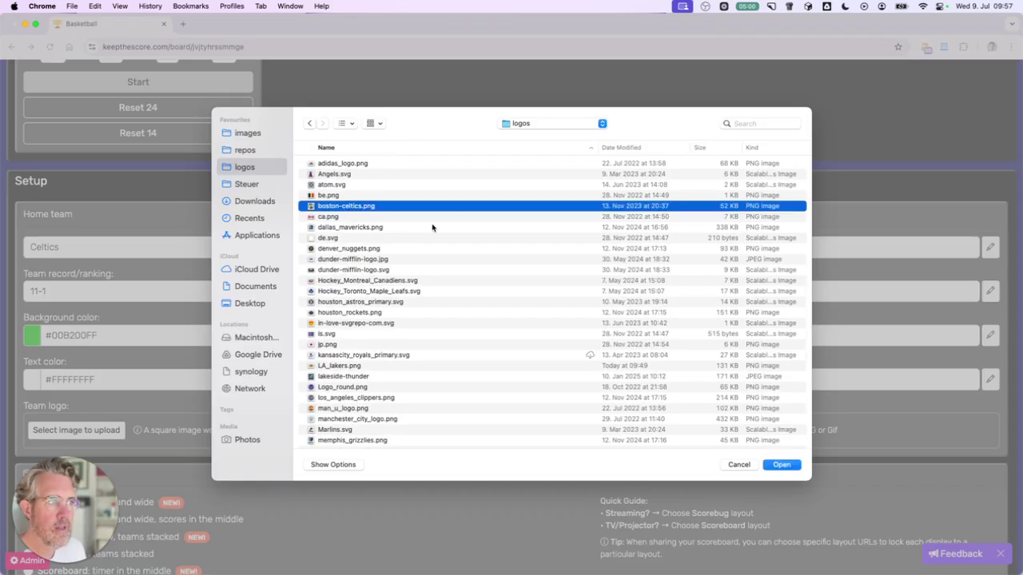
click(779, 465)
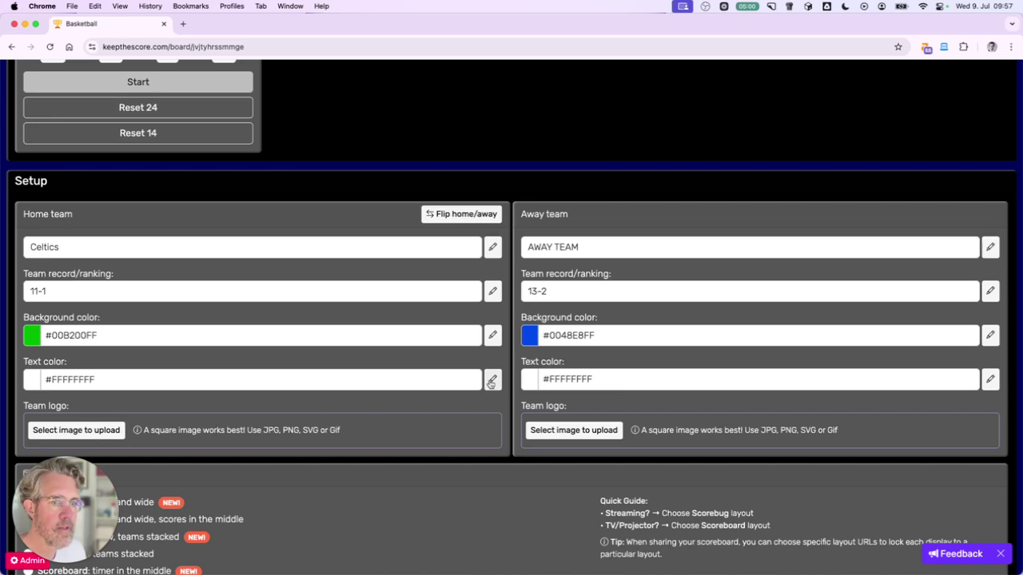
- Rename the away team to Lakers
click(614, 243)
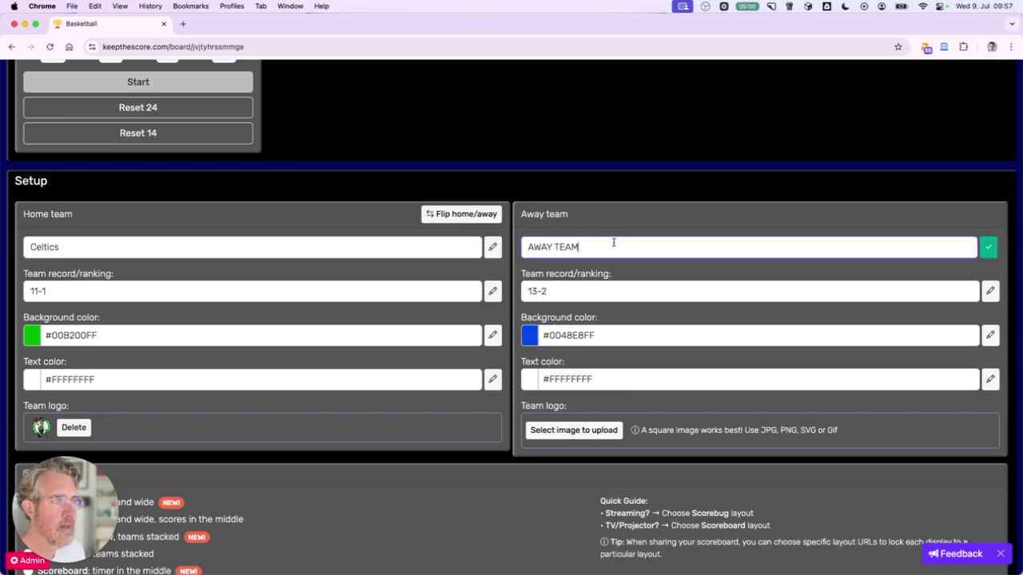
drag(612, 243, 513, 238)
text(Lakers)
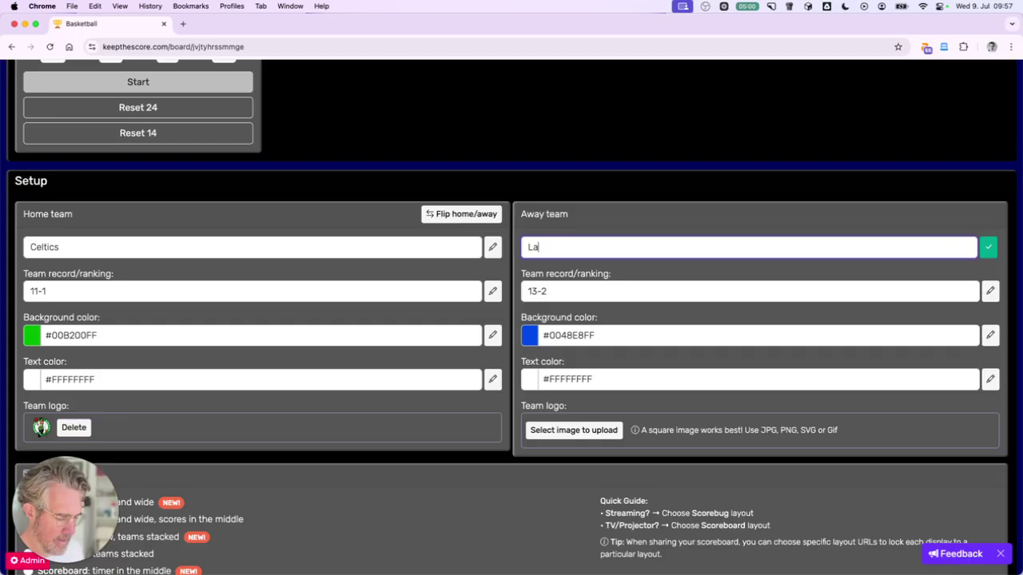
click(530, 331)
- Set the away team background colour to purple #7C00E8FF
click(580, 379)
drag(580, 378, 601, 355)
click(767, 454)
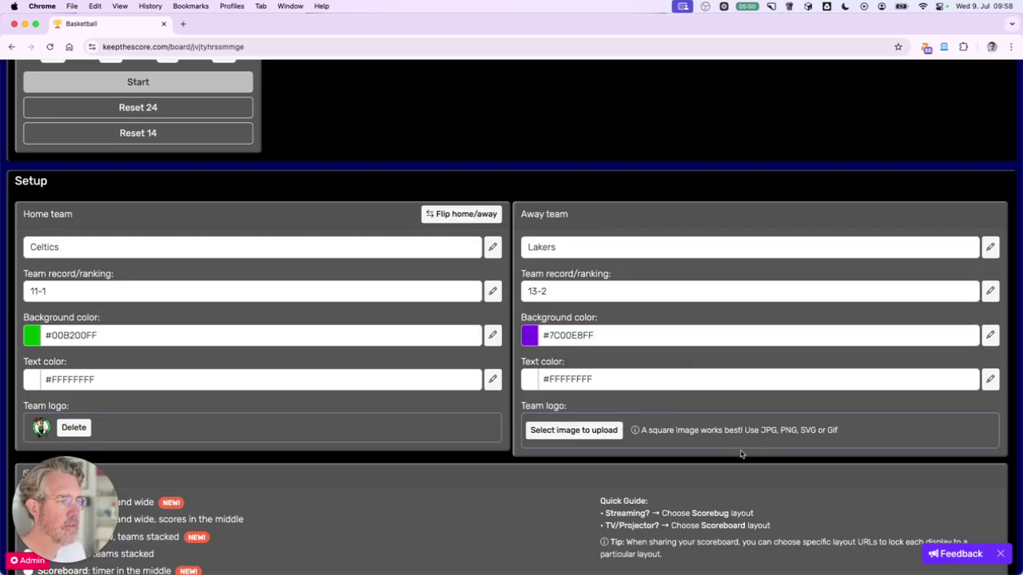
- Upload LA_lakers.png as the away team logo and return to the preview
click(593, 438)
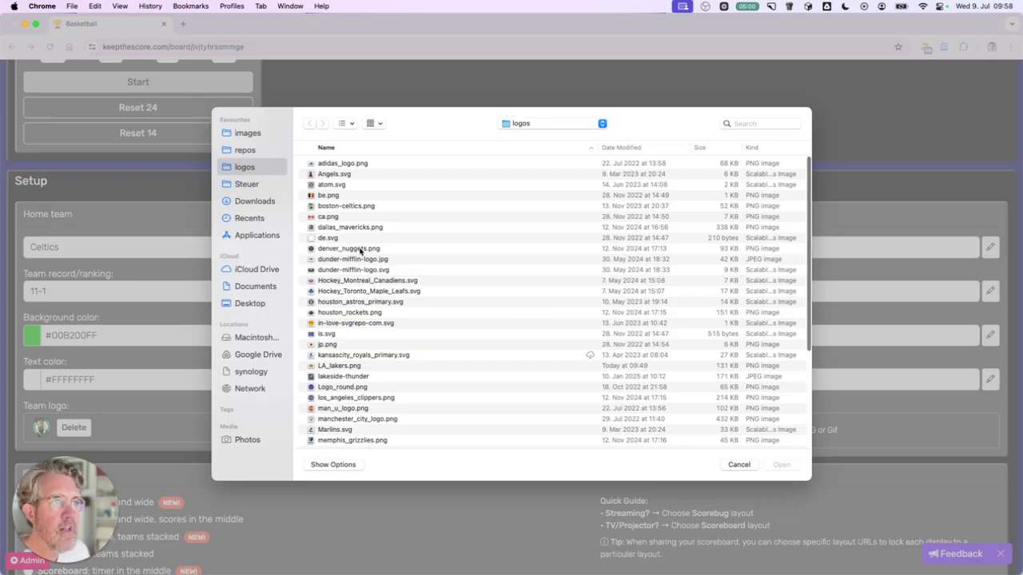
click(349, 368)
click(782, 465)
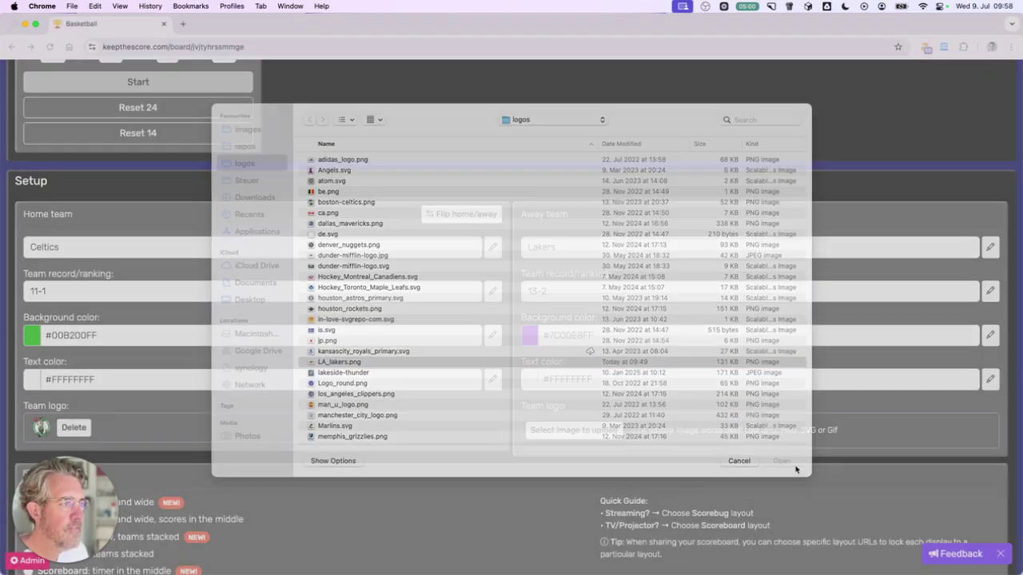
scroll(622, 255, up, 10)
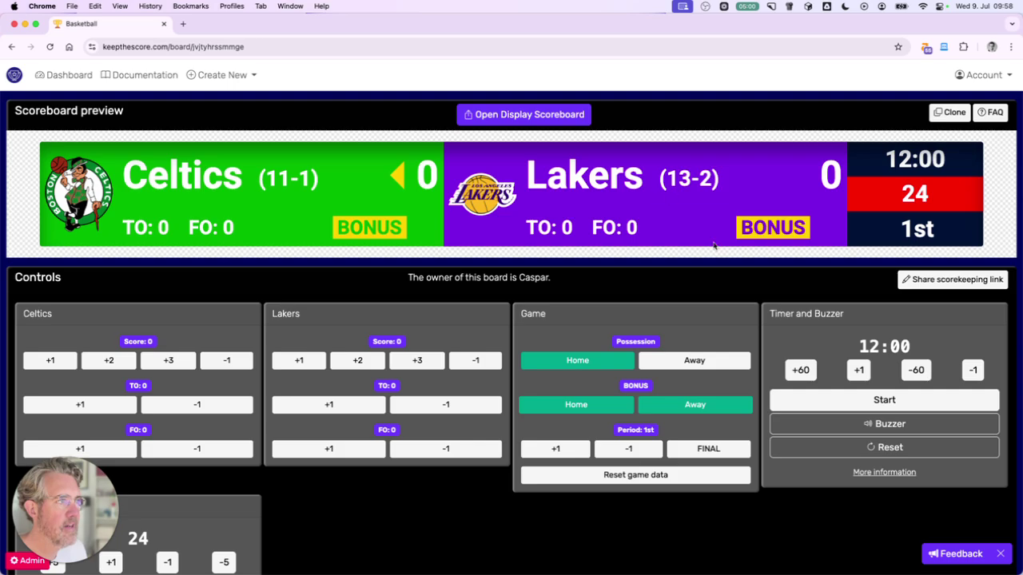
- Turn off 'Show team records/rankings' and confirm the OBS scorebug shows only team names
scroll(724, 255, down, 15)
scroll(724, 256, down, 4)
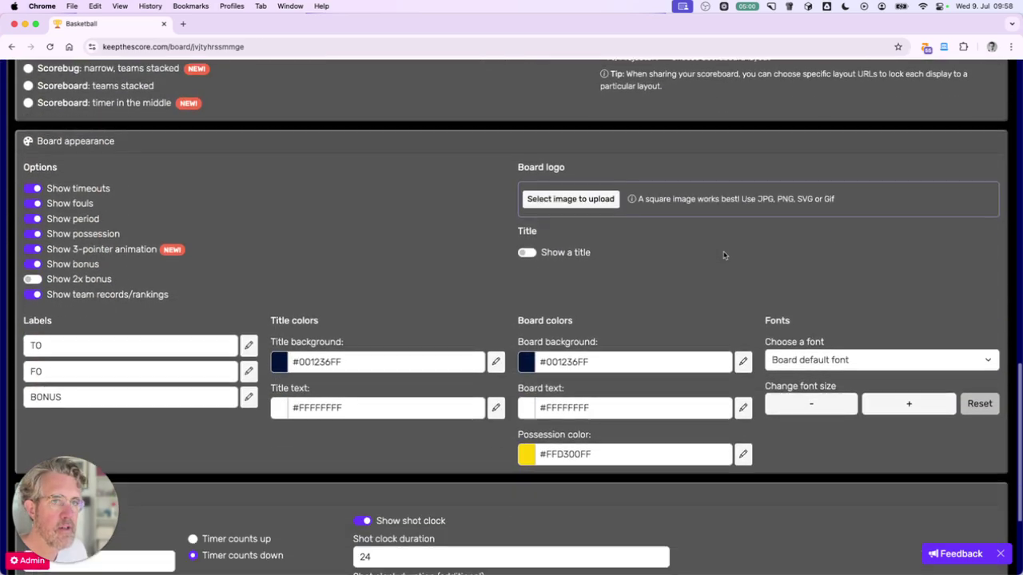
scroll(724, 256, up, 1)
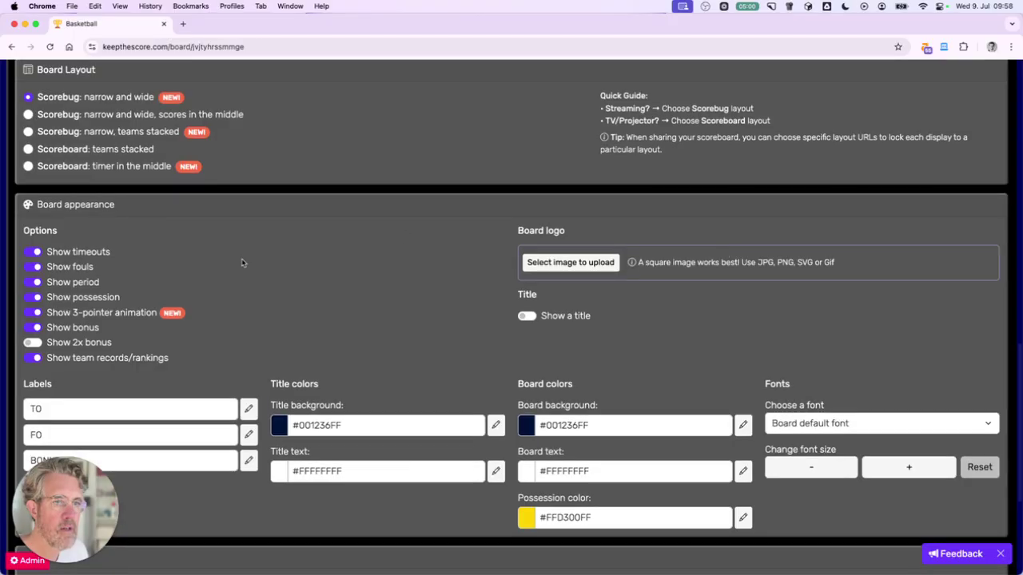
click(32, 359)
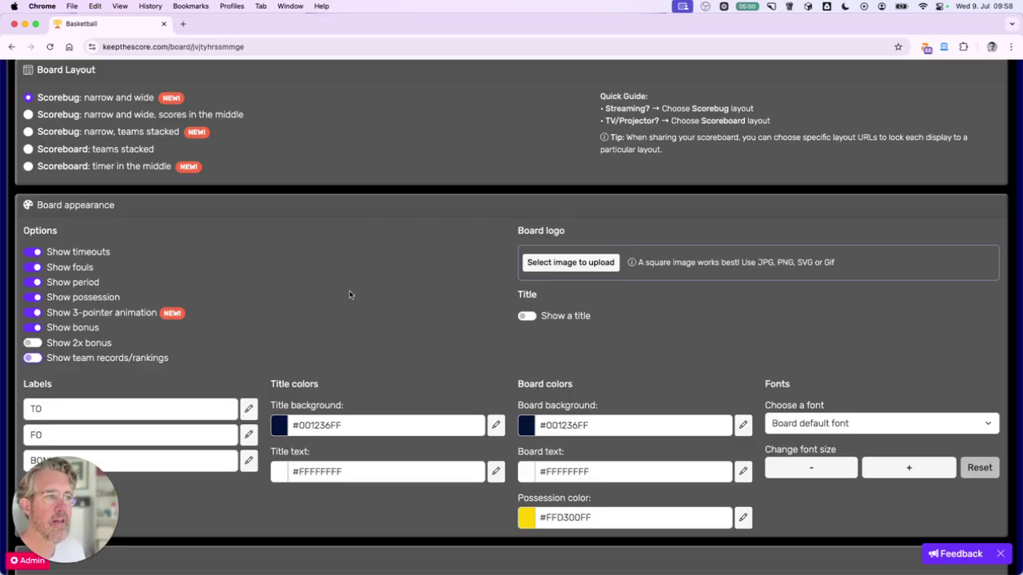
key(ctrl+Right)
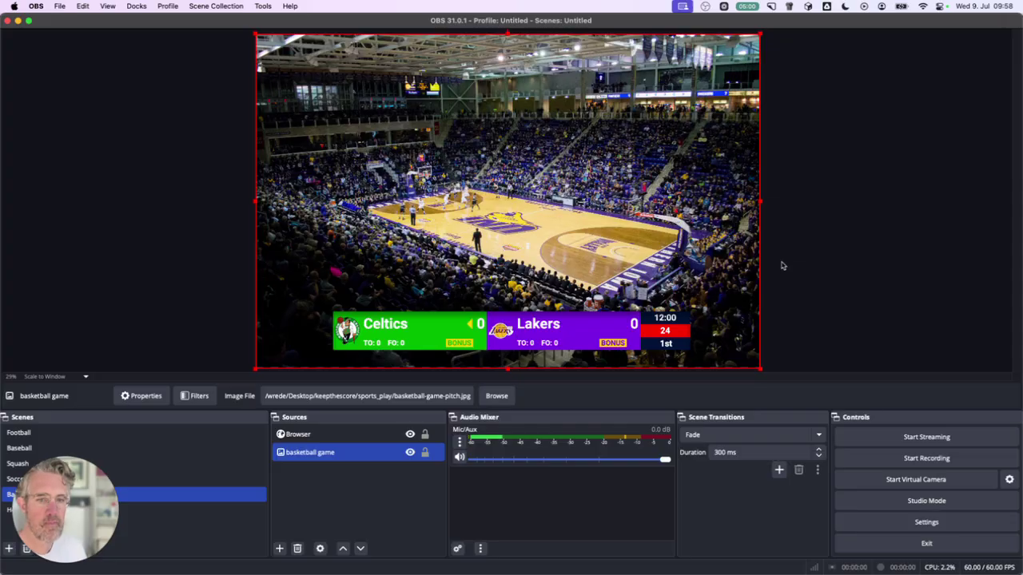
key(ctrl+Left)
scroll(538, 219, up, 20)
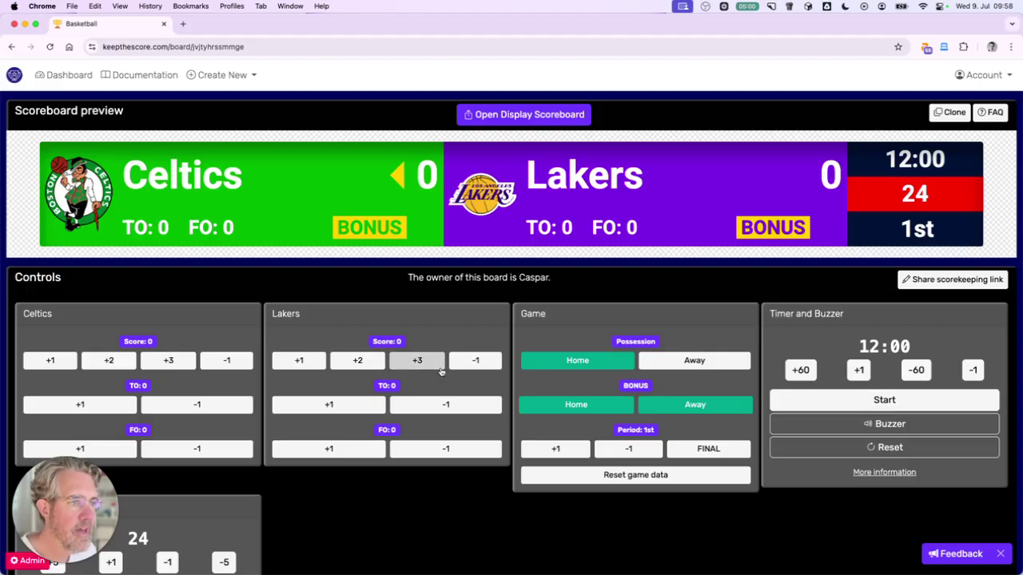
- Give the Lakers 1 then 3 points, the Celtics possession, and remove the Celtics' bonus
click(287, 361)
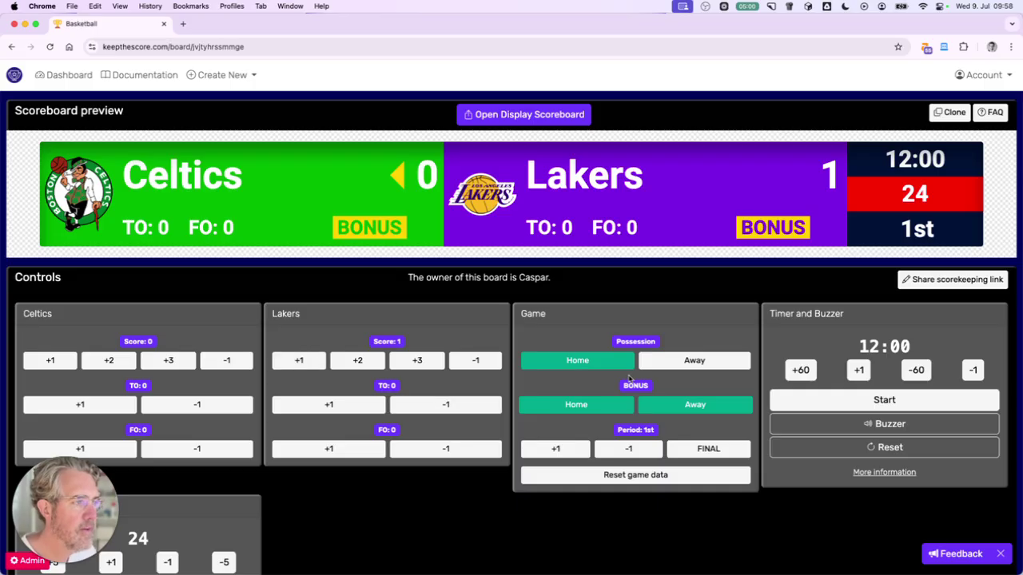
click(685, 365)
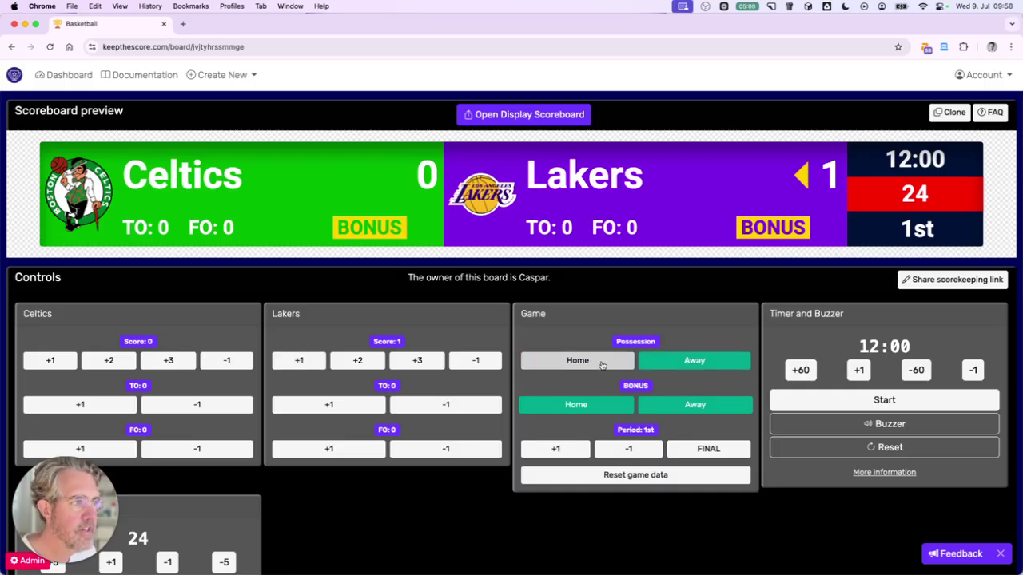
click(602, 366)
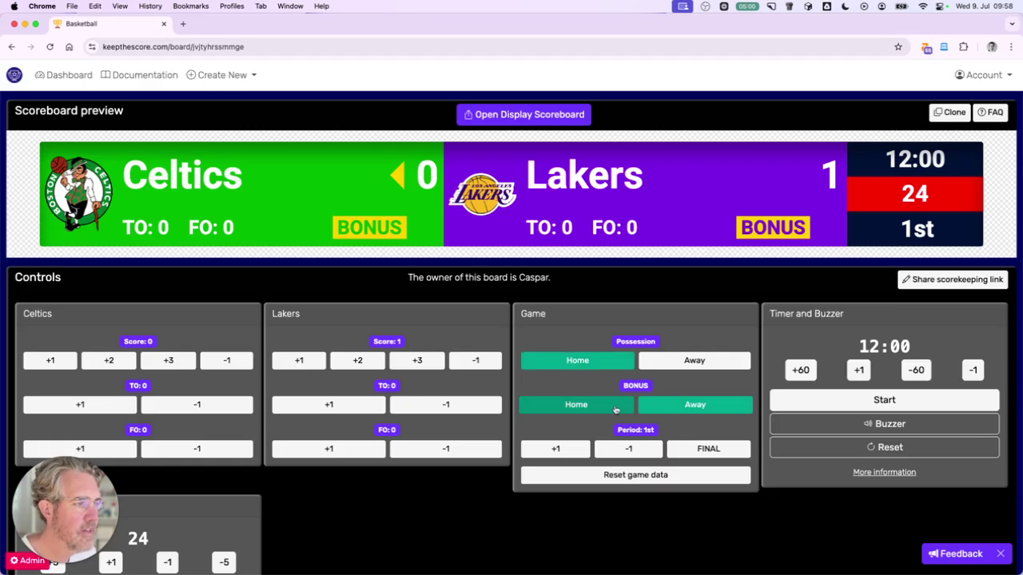
click(669, 406)
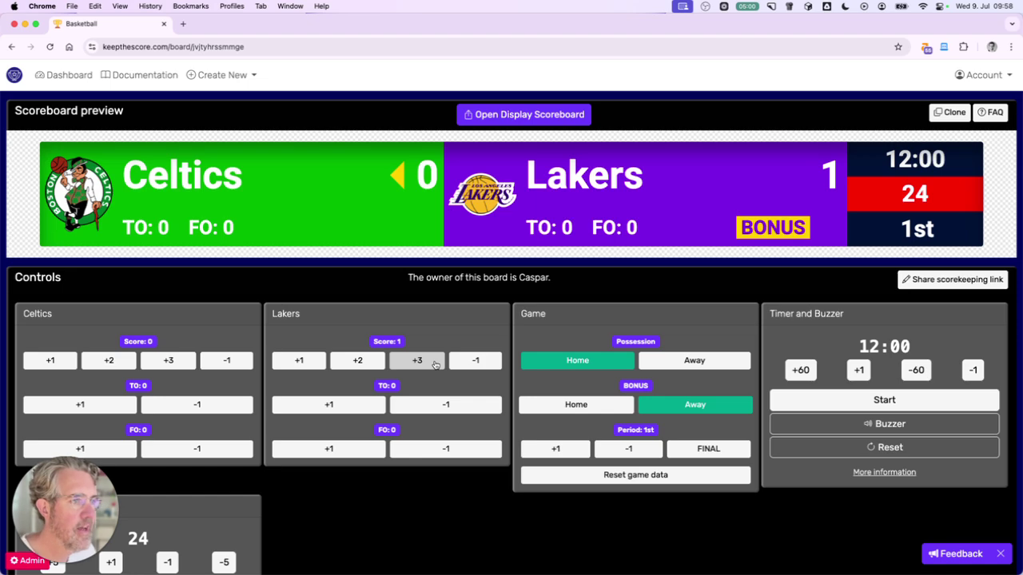
click(434, 365)
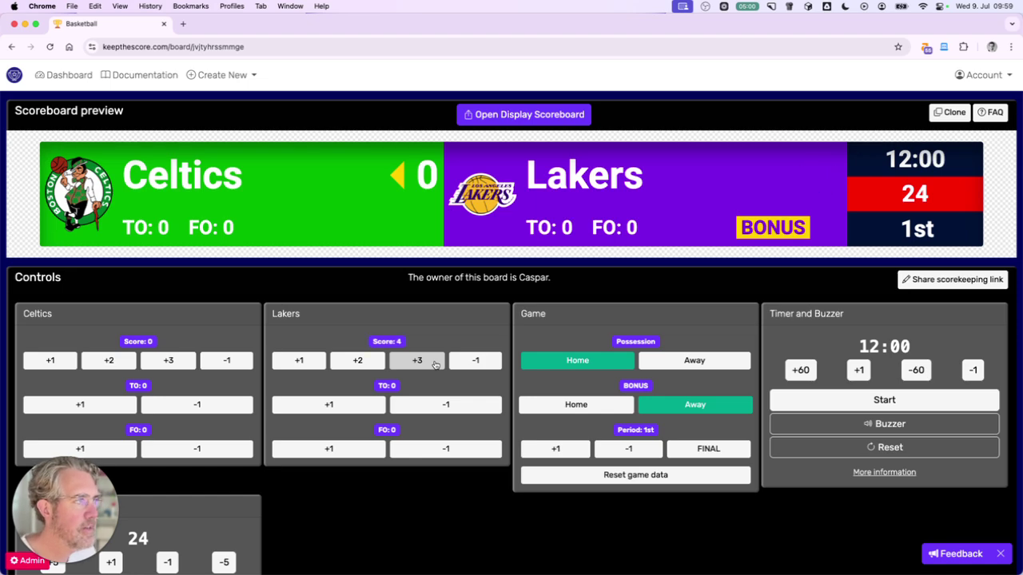
key(ctrl+Right)
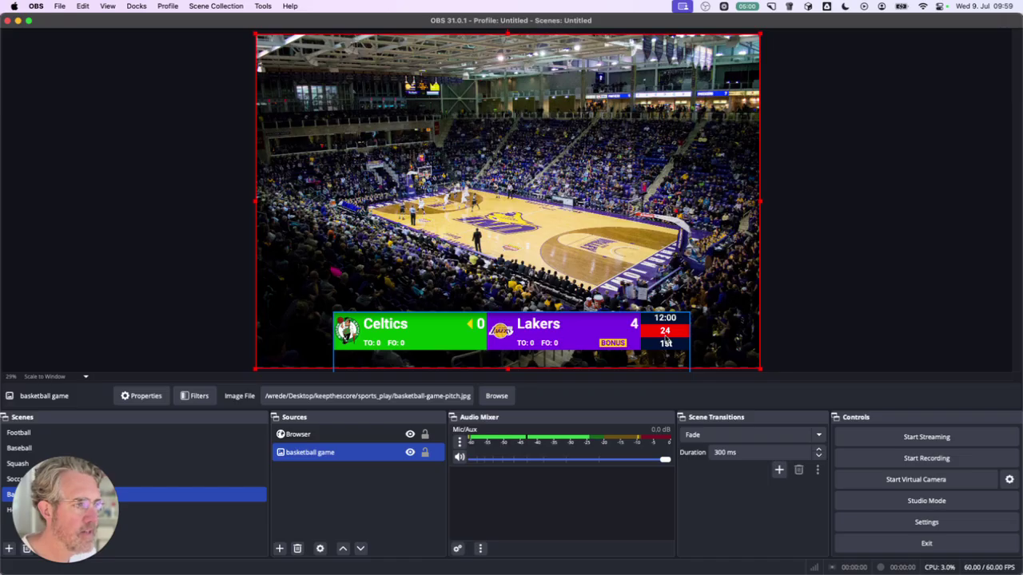
- Add 3 more Lakers points for a 7–0 lead and check it in the OBS overlay
key(ctrl+Left)
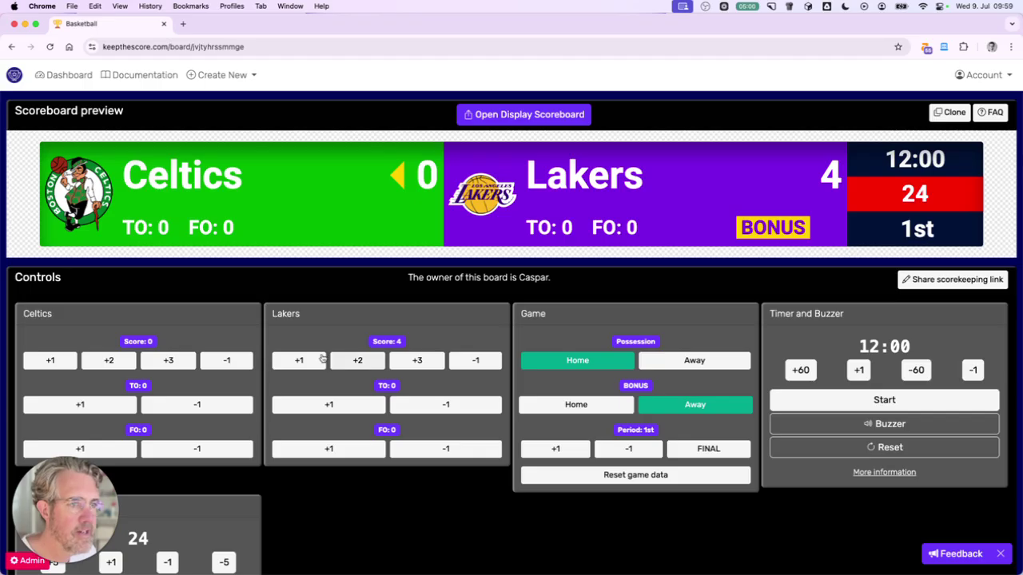
click(417, 360)
key(ctrl+Right)
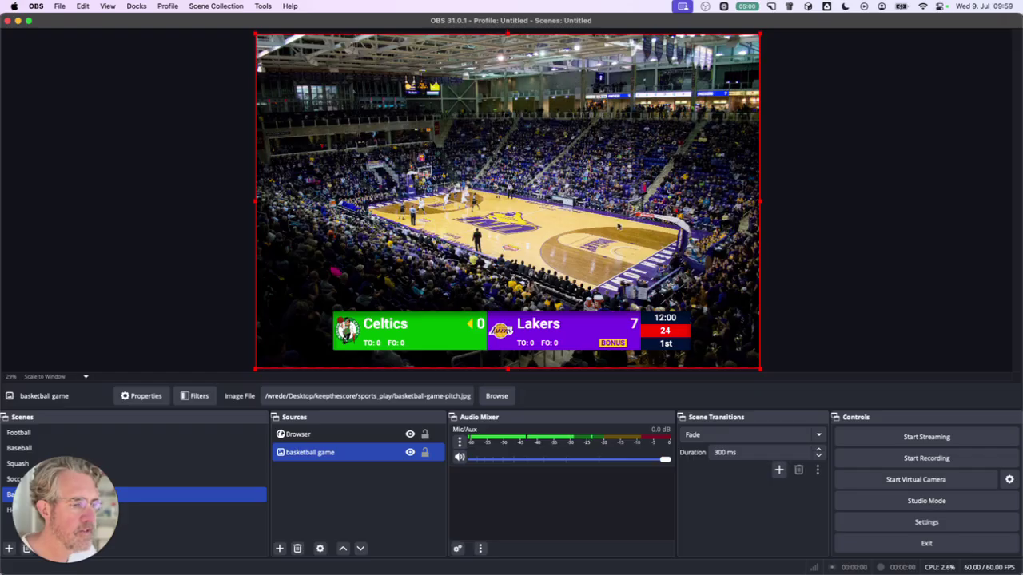
key(ctrl+Left)
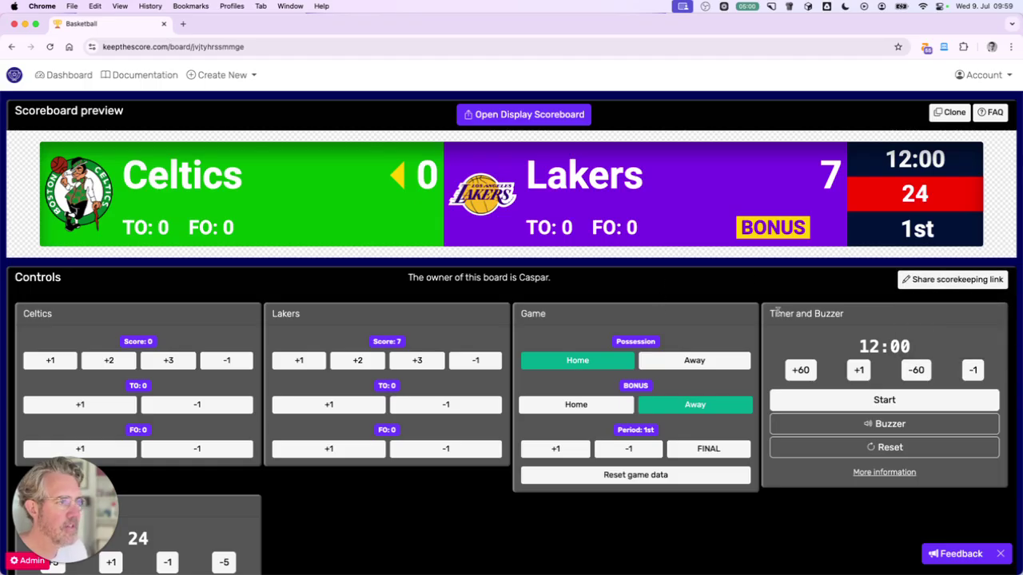
- Open the Share scorekeeping link dialog from the top of the board setup
scroll(777, 314, down, 8)
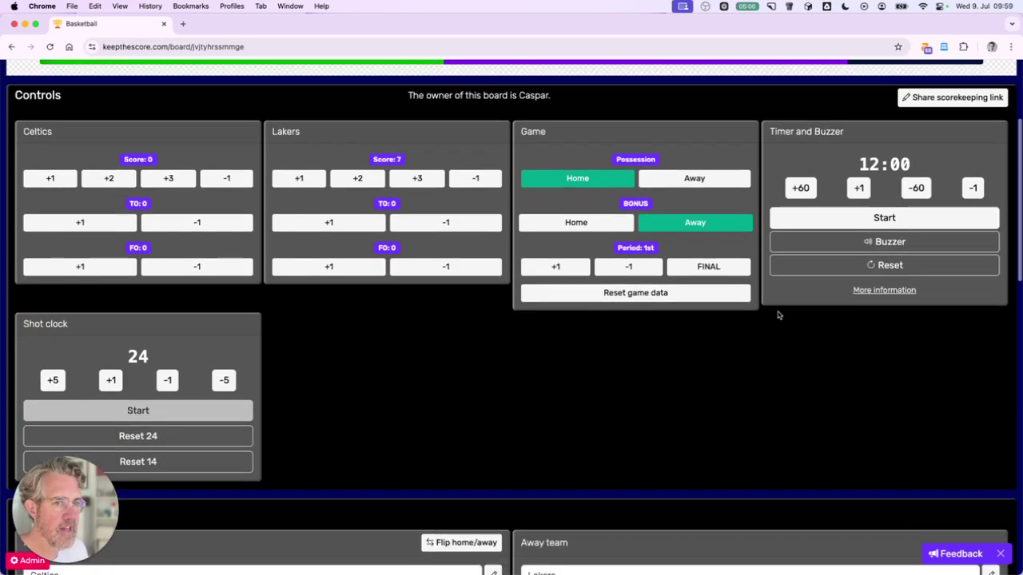
scroll(779, 315, down, 20)
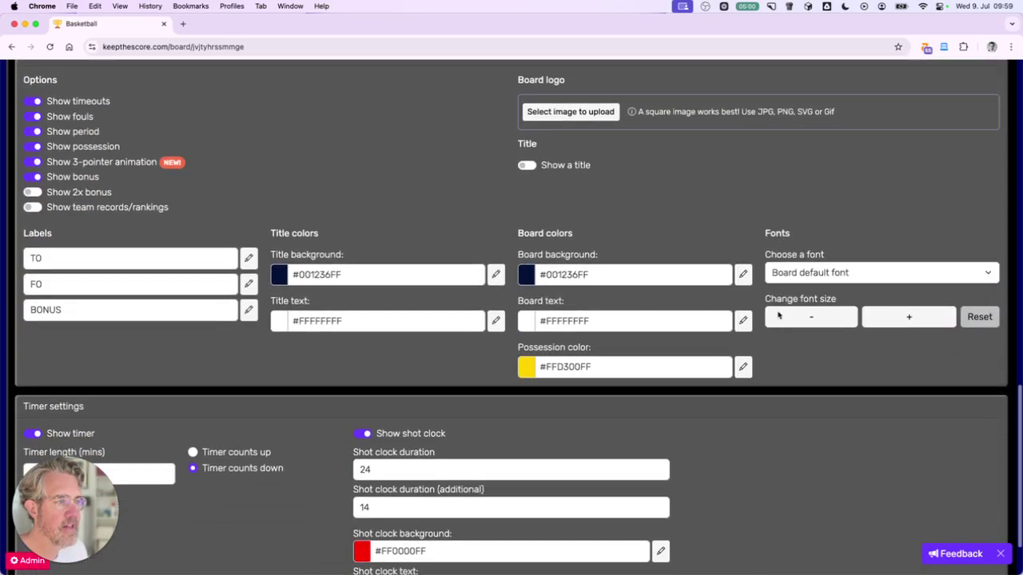
scroll(779, 315, up, 20)
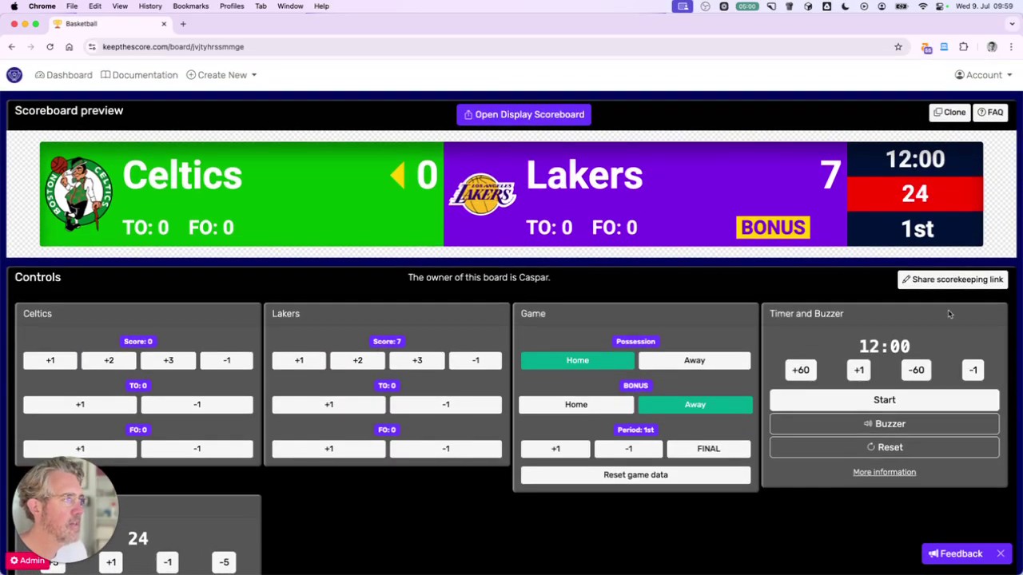
click(934, 281)
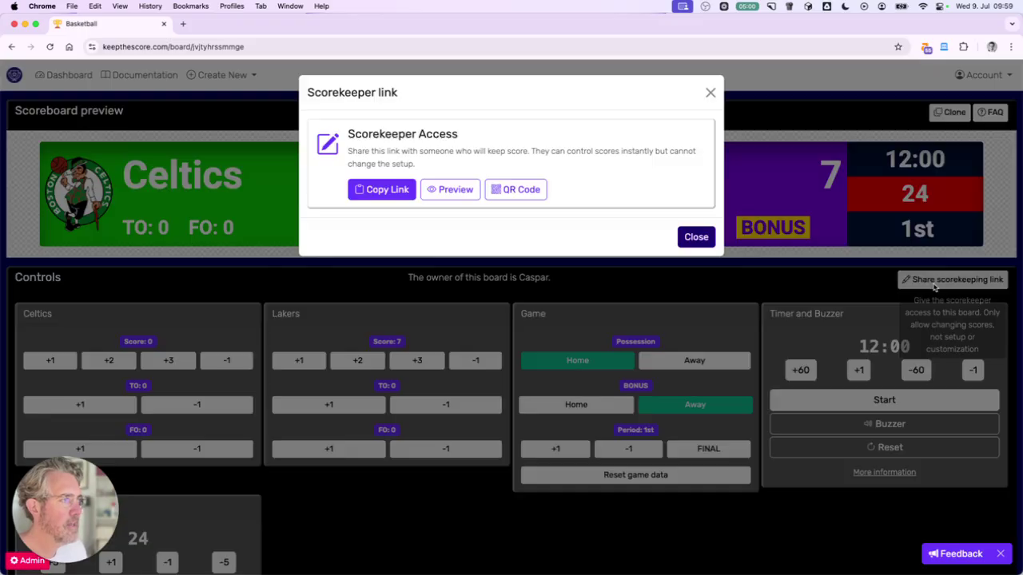
- From the scorekeeper preview tab, add 2 to each team: Lakers to 9, Celtics to 2
click(466, 196)
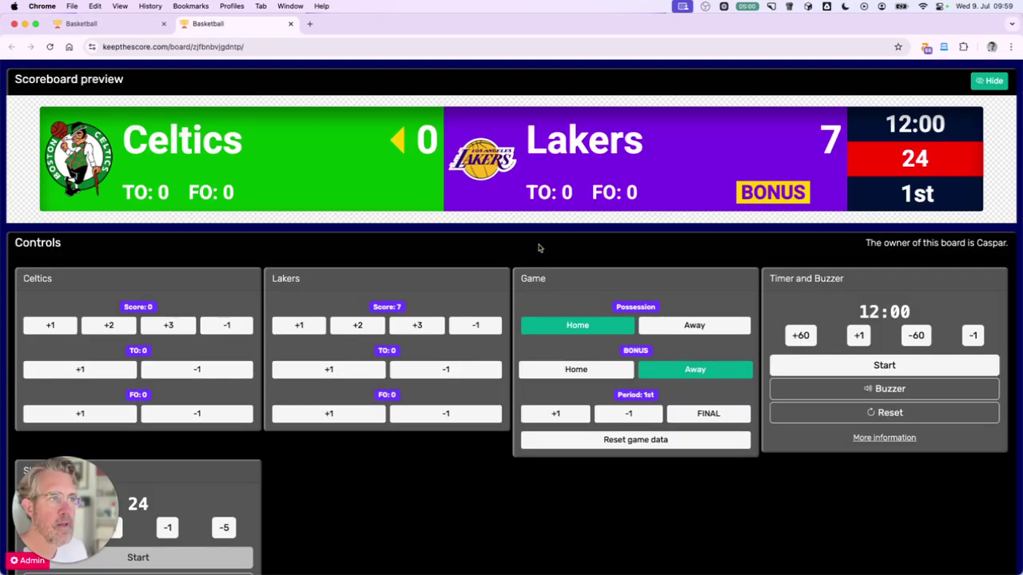
scroll(540, 247, down, 3)
scroll(539, 248, up, 3)
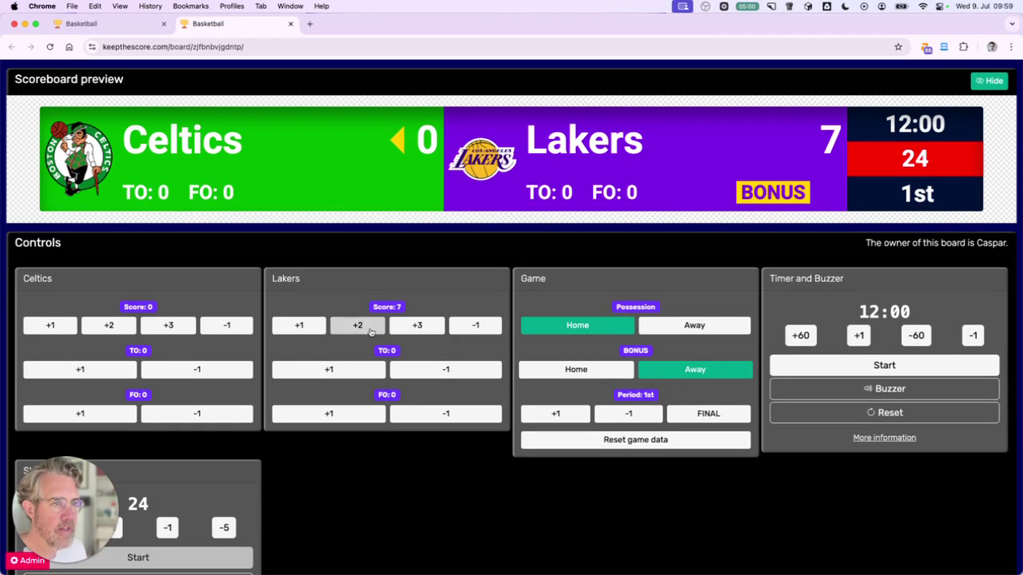
click(370, 327)
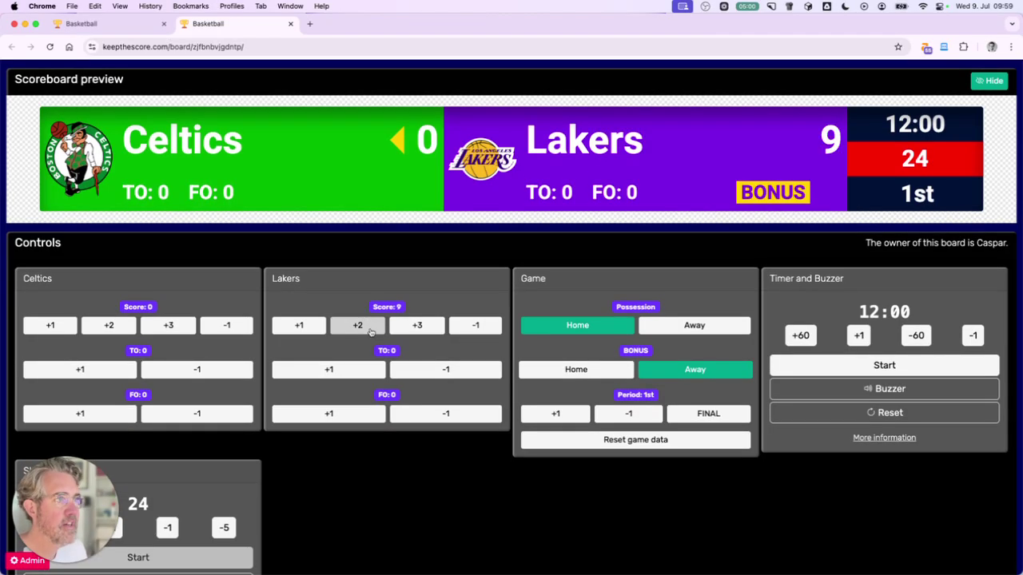
click(111, 327)
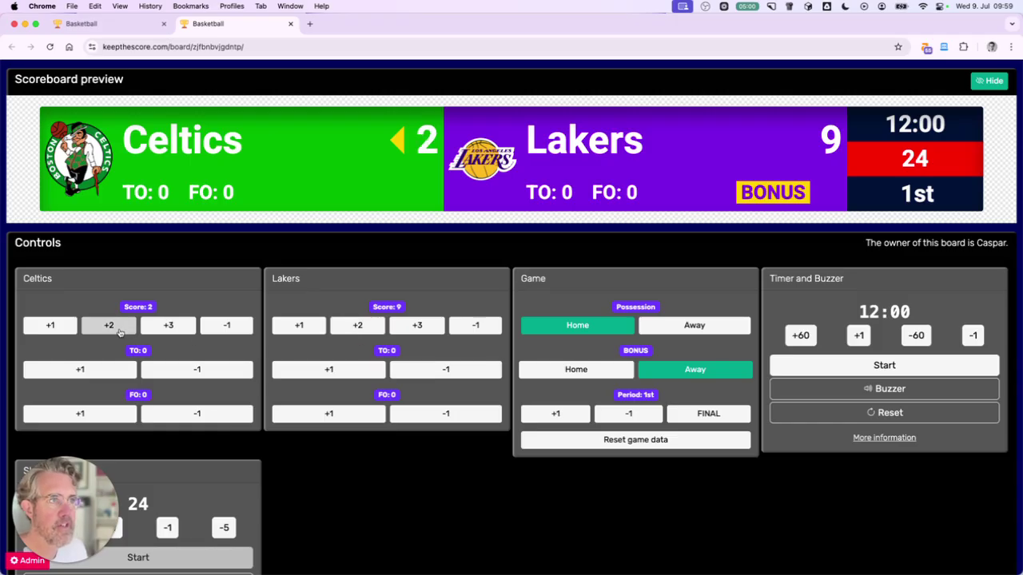
key(super+Tab)
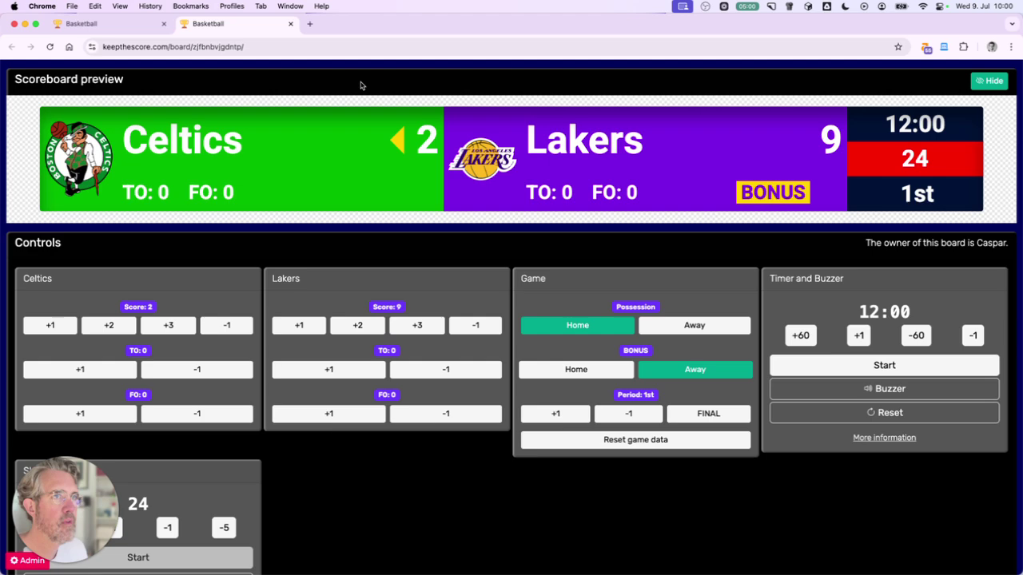
- Back on the main board tab, show the scorekeeper link's QR code, then dismiss the dialog
click(112, 32)
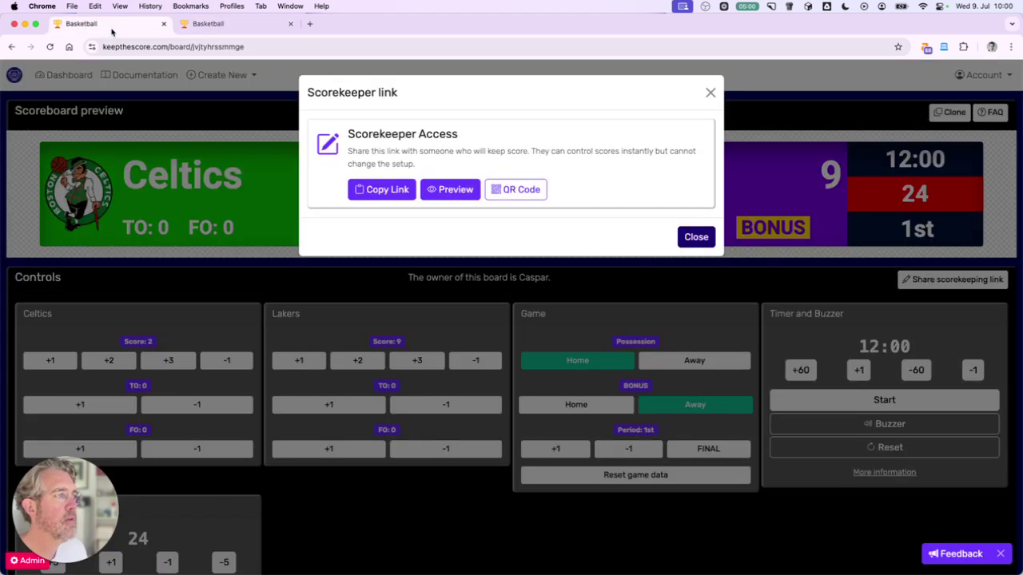
click(517, 192)
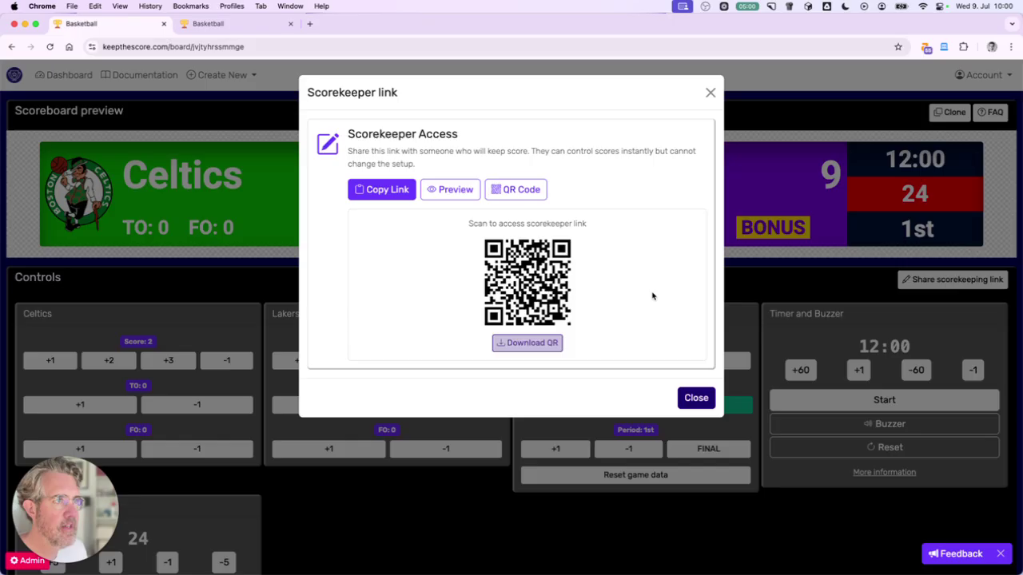
click(711, 93)
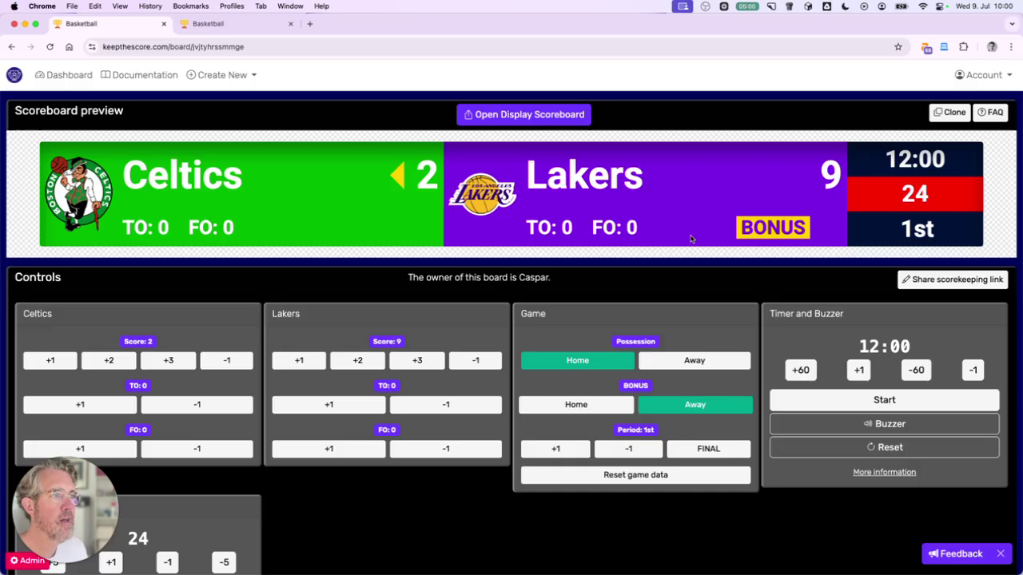
- In OBS, deselect the court background image so the Celtics 2, Lakers 9 scorebug shows clearly
key(ctrl+Right)
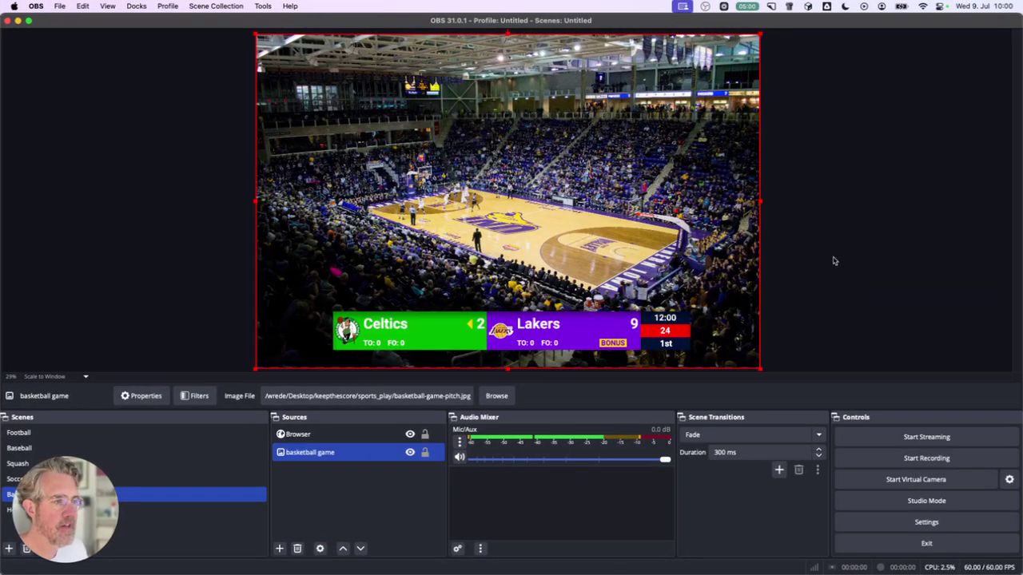
click(834, 260)
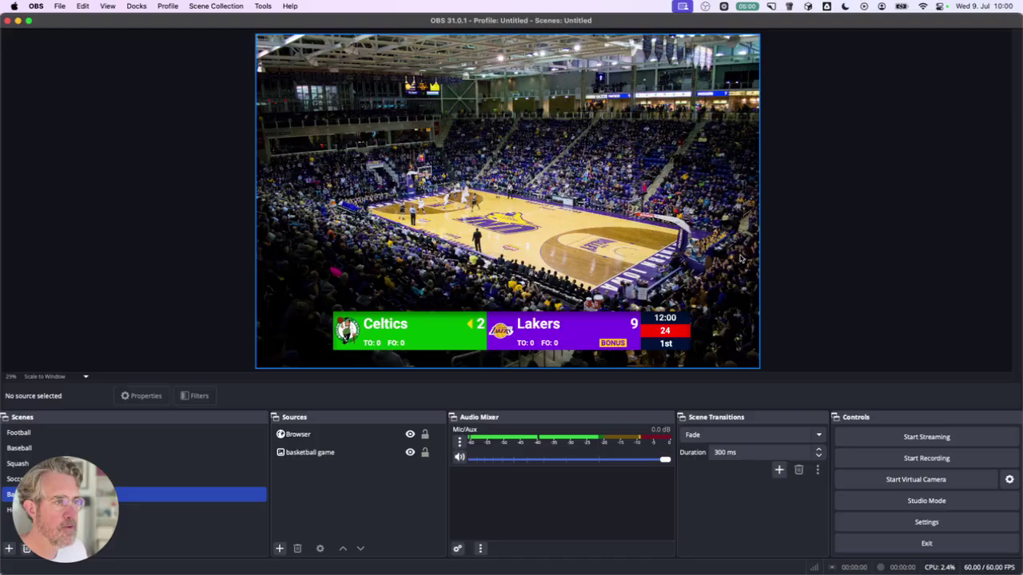